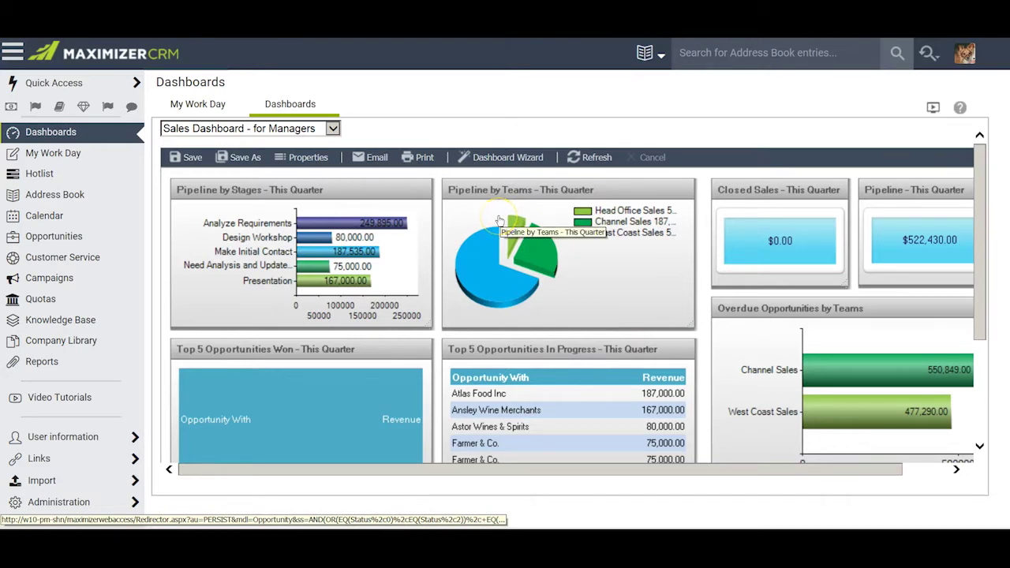
# Open the Address Book and check the account manager of the first listed entry
pyautogui.click(66, 202)
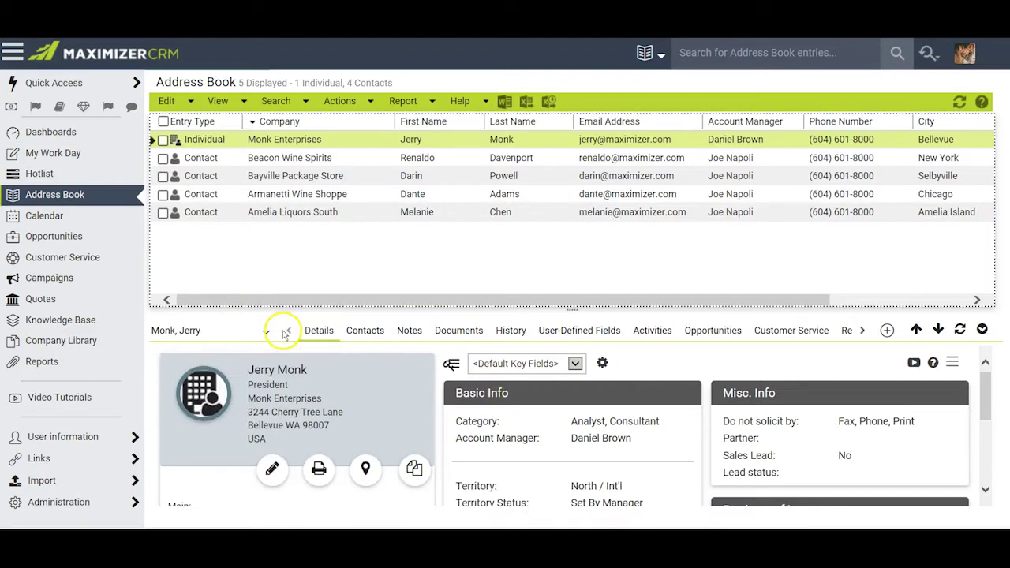
pyautogui.tripleClick(587, 441)
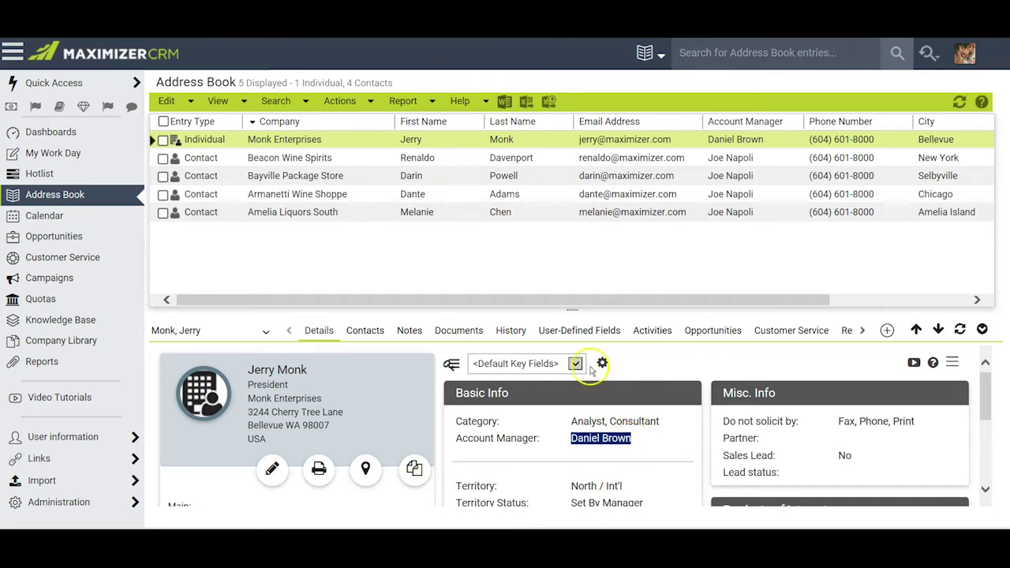
pyautogui.click(388, 287)
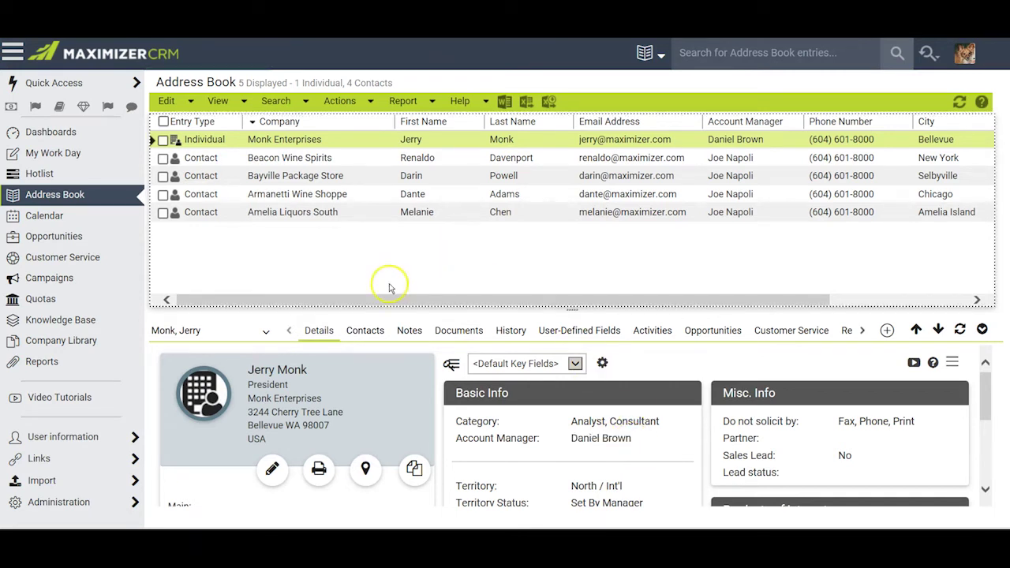
# Start an advanced search in Opportunities and add the opportunity's Close Date as the search field
pyautogui.click(56, 242)
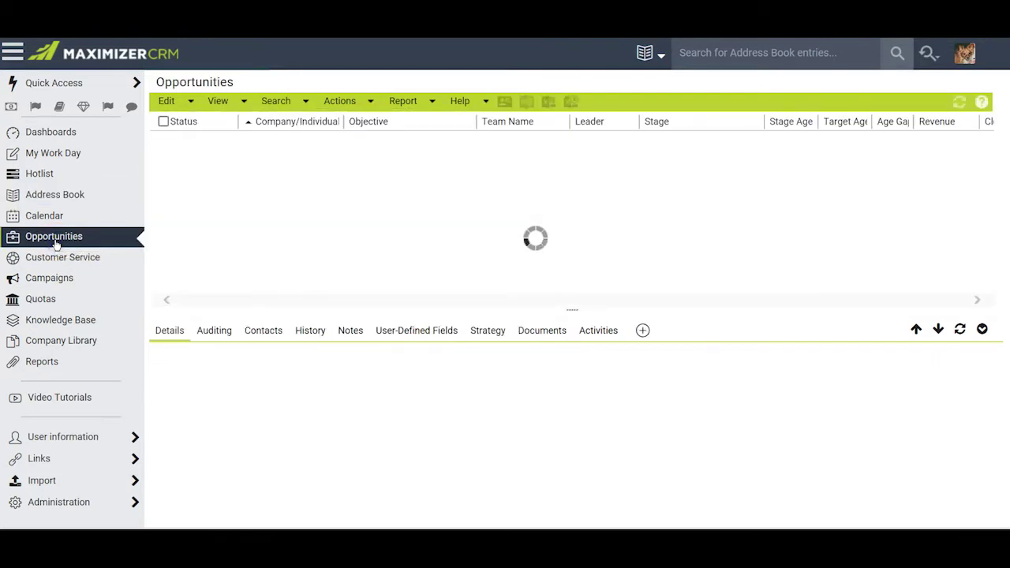
pyautogui.click(275, 101)
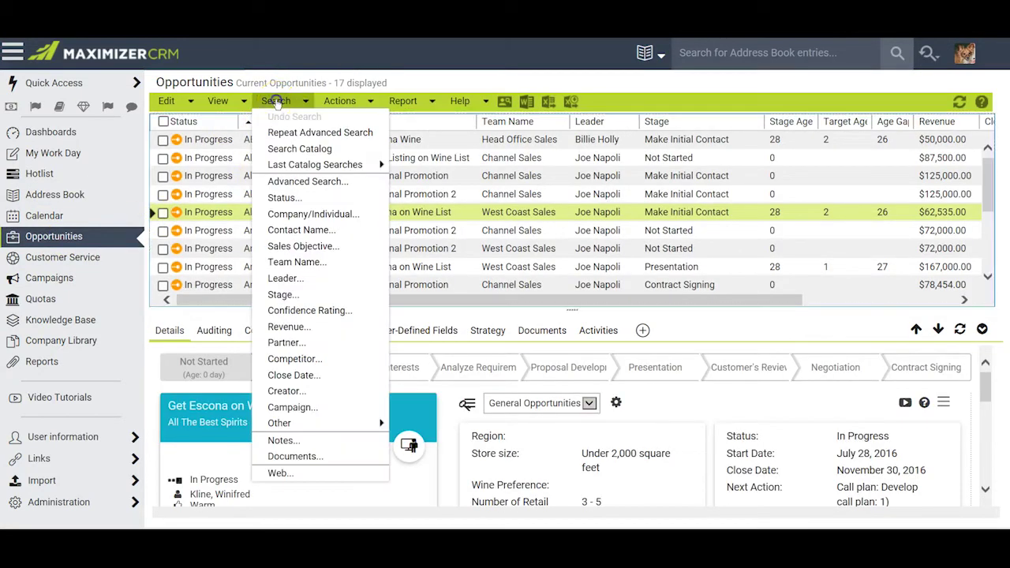
pyautogui.click(282, 181)
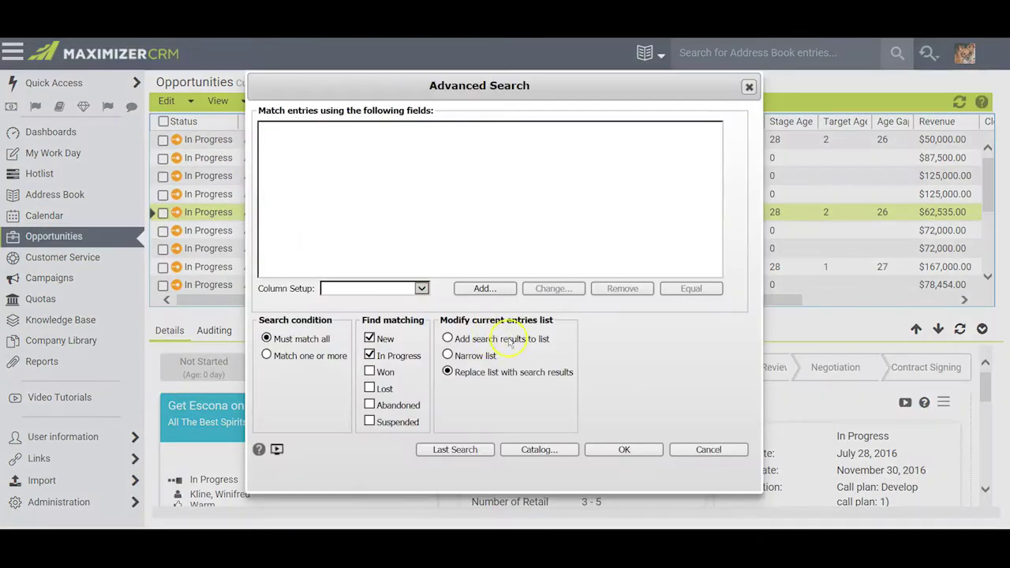
pyautogui.click(483, 288)
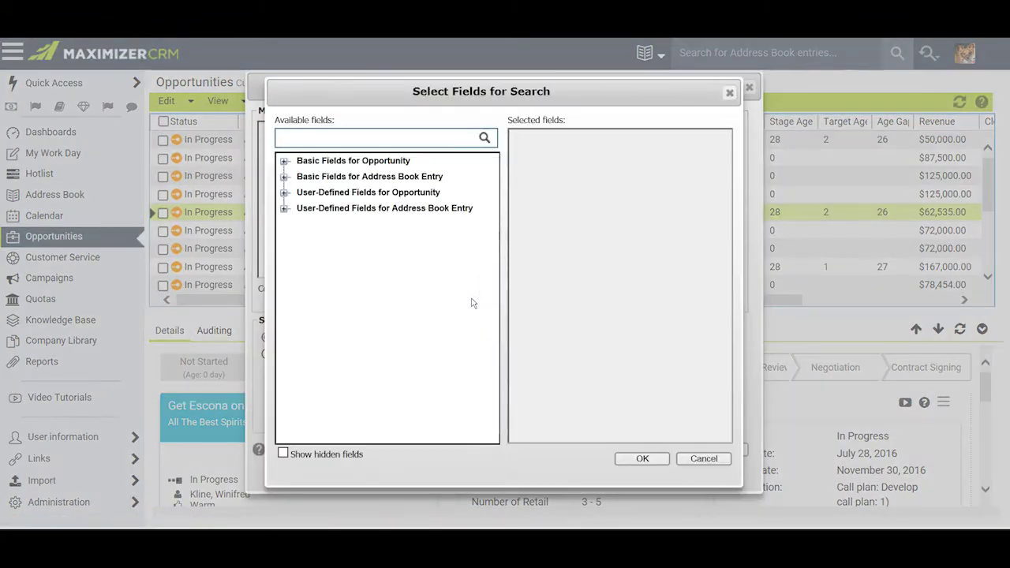
pyautogui.click(339, 212)
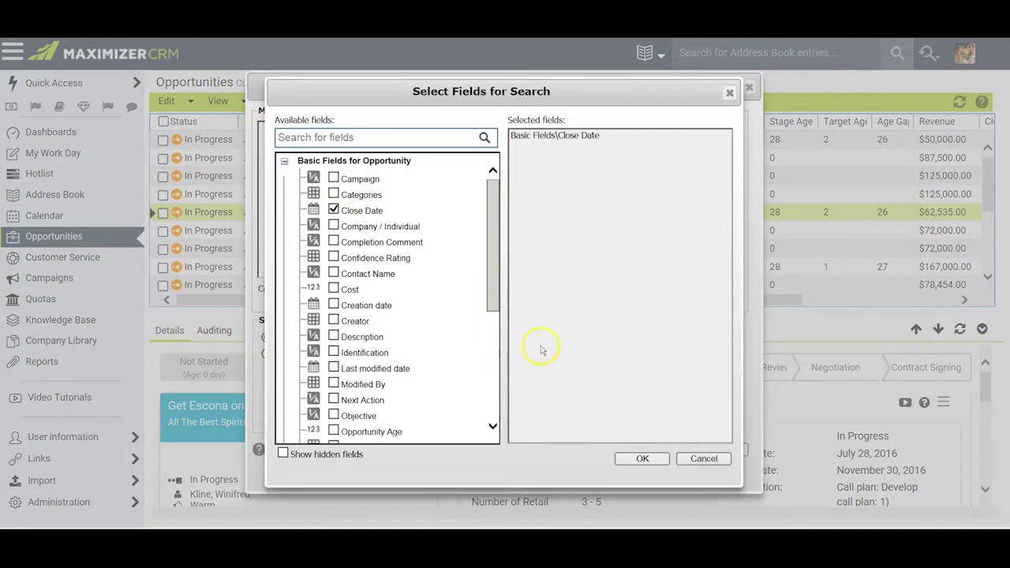
pyautogui.click(642, 459)
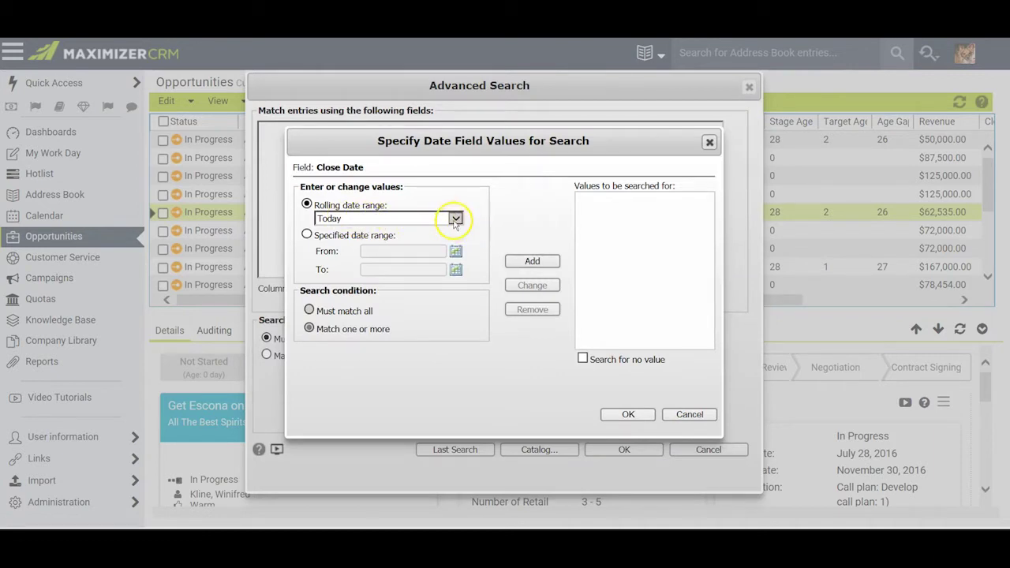
# Set the Close Date criterion to the Current Fiscal Quarter rolling range and run the opportunity search
pyautogui.click(455, 219)
pyautogui.scroll(-5, 451, 261)
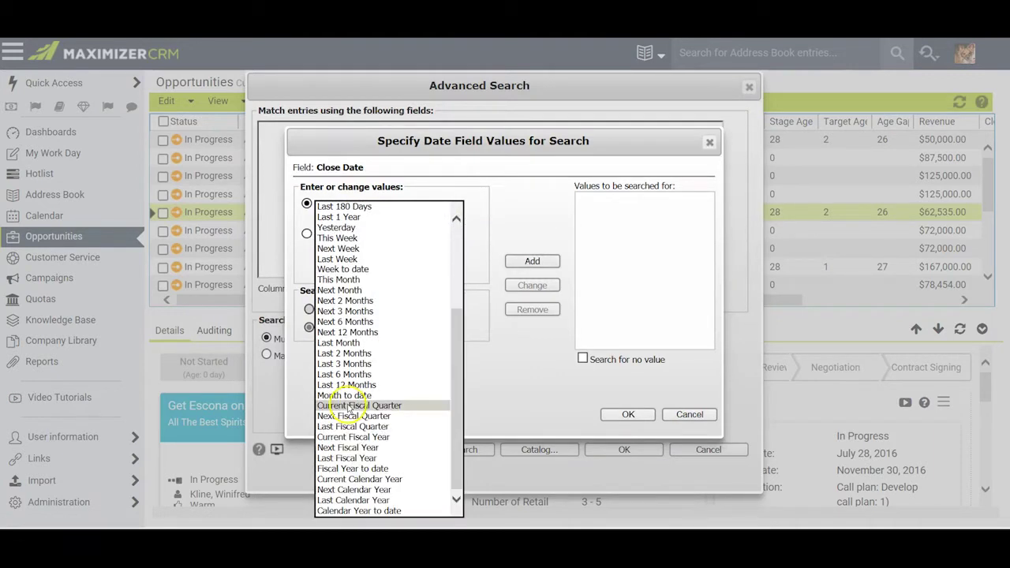
pyautogui.click(349, 406)
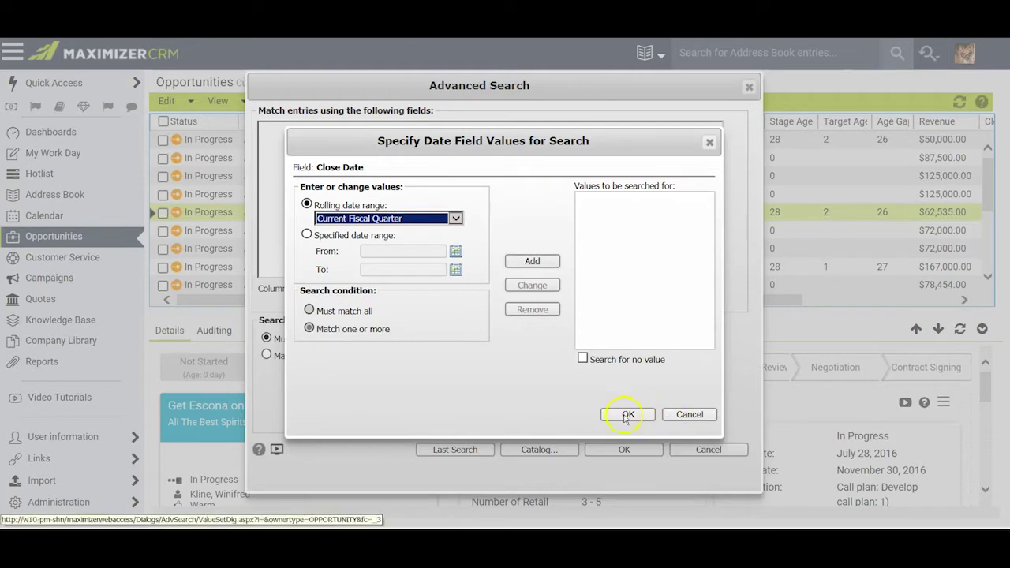
pyautogui.click(628, 415)
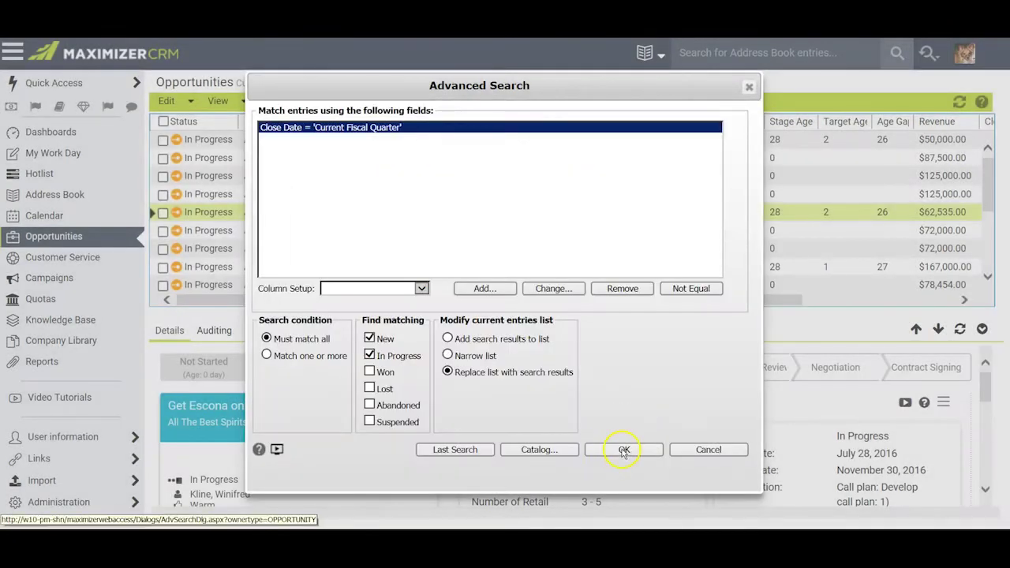
pyautogui.click(624, 449)
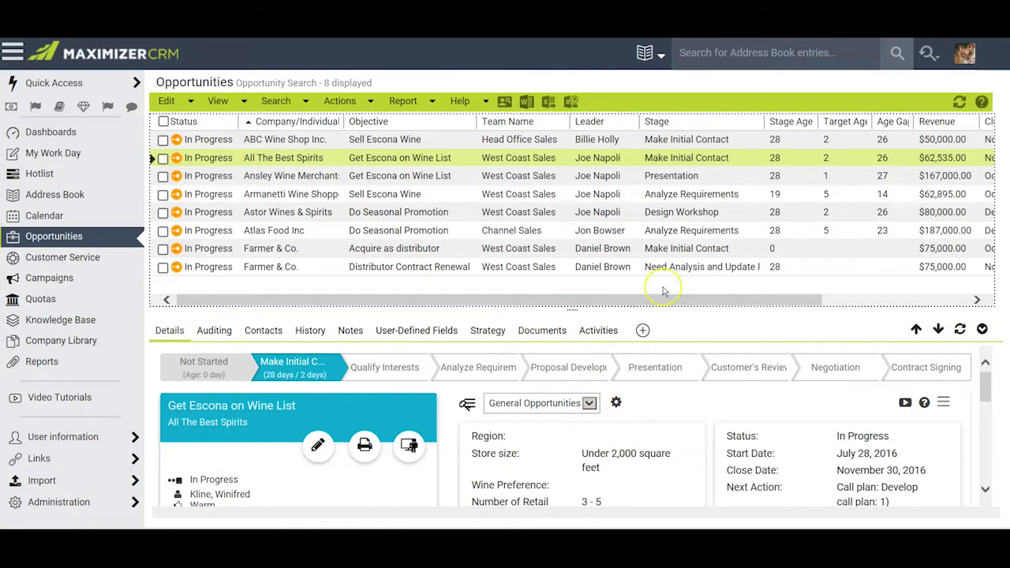
# Sort the found opportunities by Leader and select the Farmer & Co. opportunity "Acquire as distributor"
pyautogui.click(613, 122)
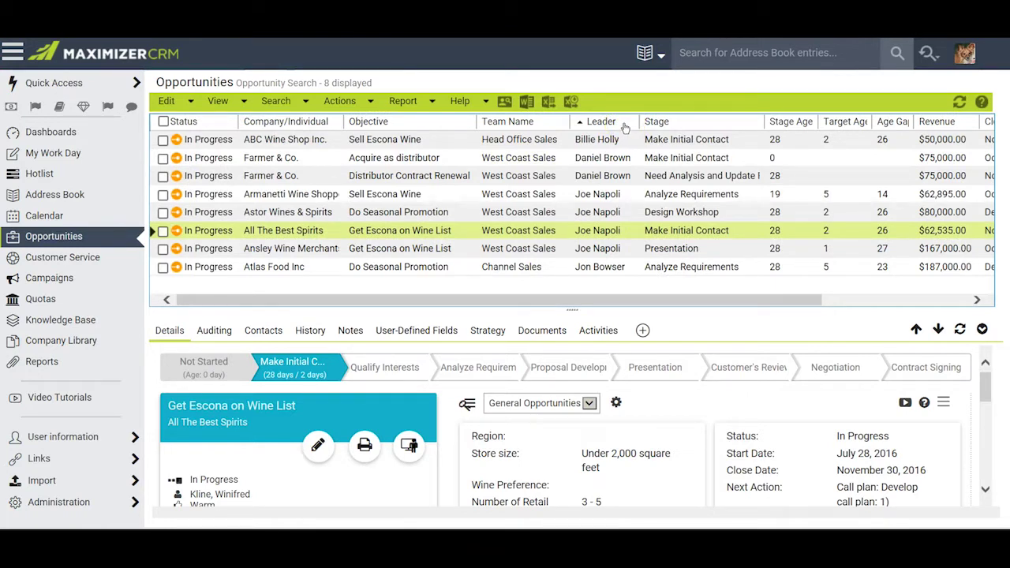
pyautogui.click(271, 157)
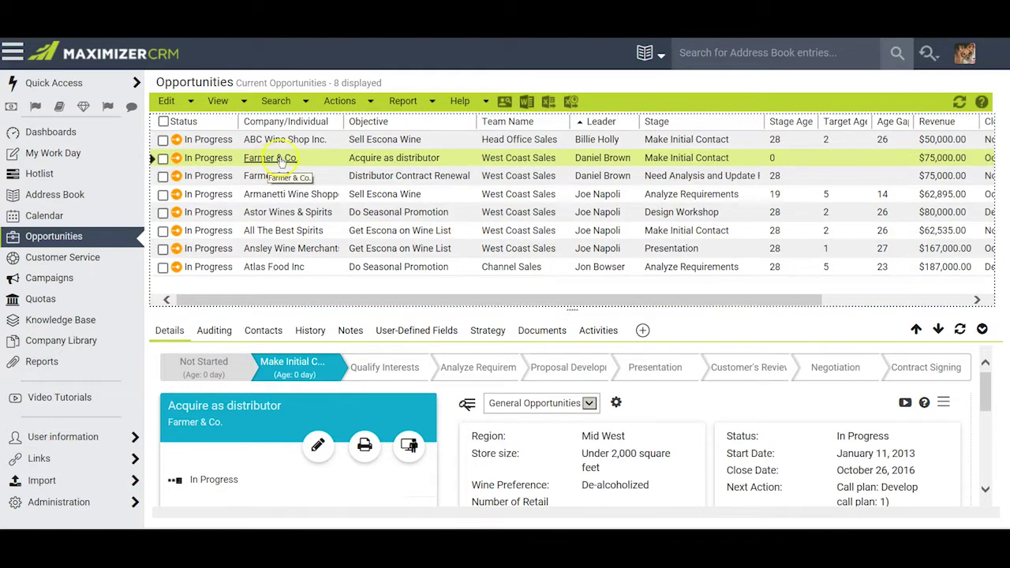
# Recall the last advanced search, run the saved catalog search "Pipeline - CurrentQuarter - Team", and select the "Acquire as distributor" opportunity
pyautogui.click(276, 100)
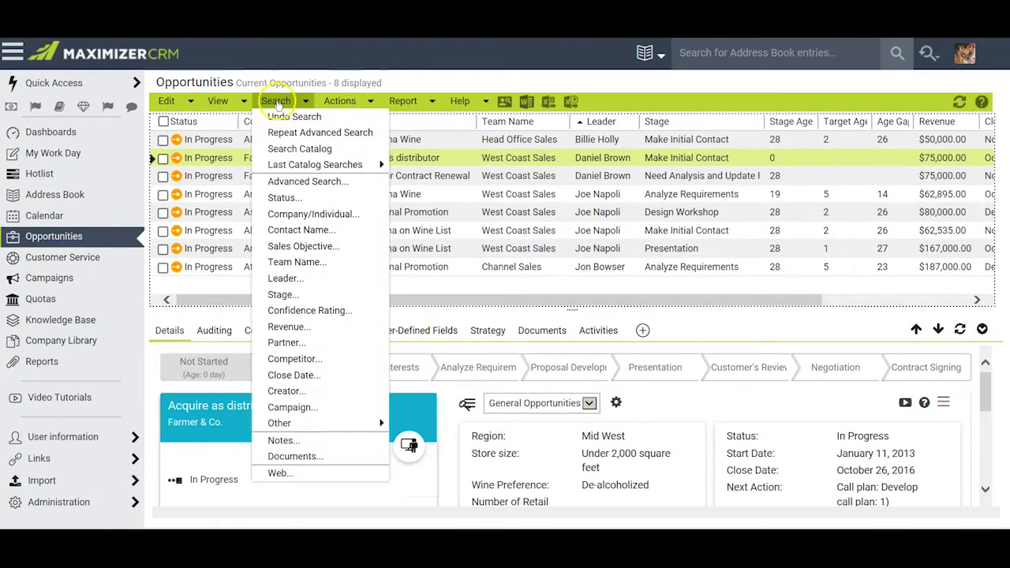
pyautogui.click(282, 182)
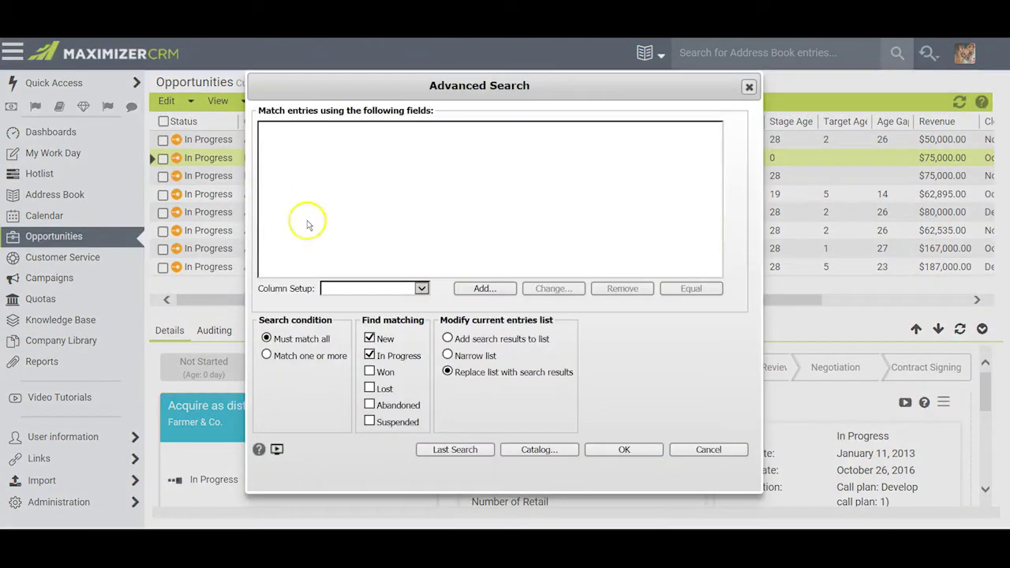
pyautogui.click(448, 454)
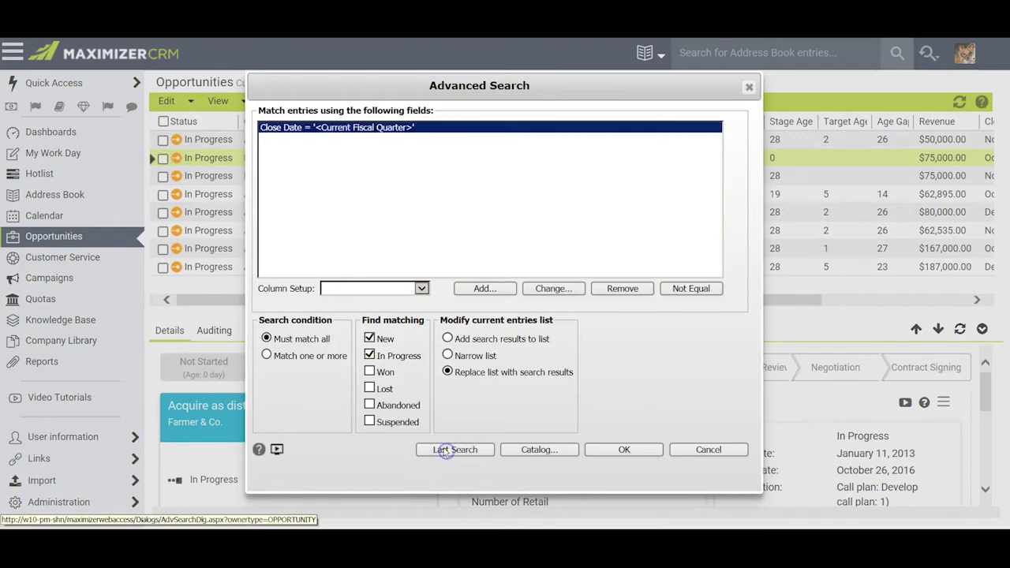
pyautogui.click(538, 449)
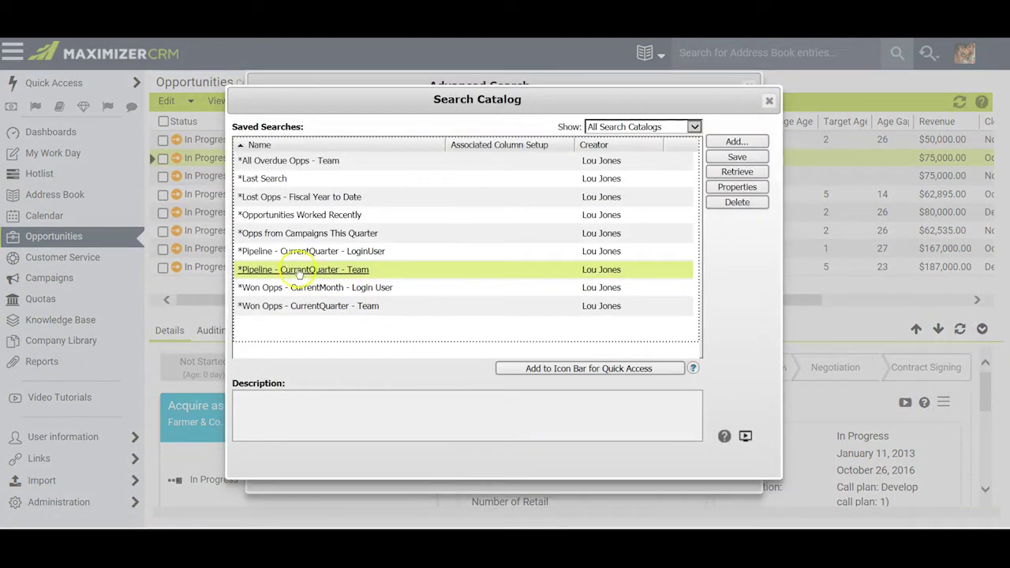
pyautogui.doubleClick(385, 272)
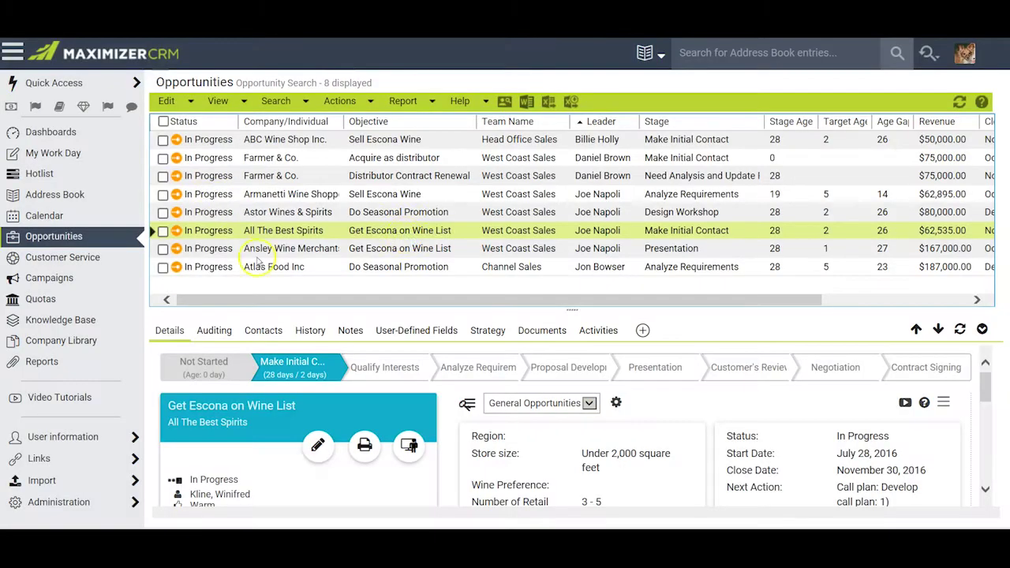
pyautogui.click(278, 101)
pyautogui.click(352, 156)
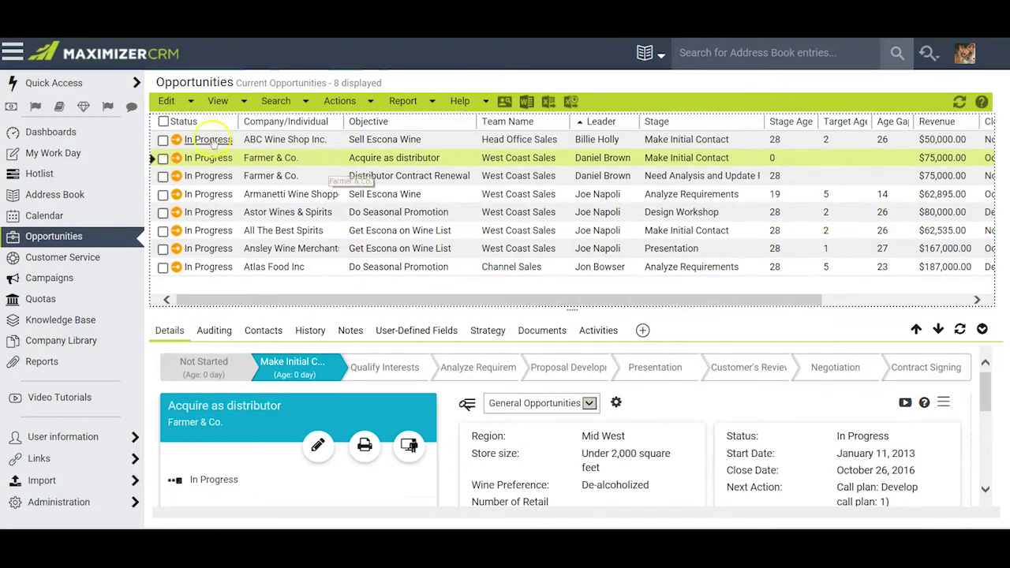
# Go to Dashboards and start creating a new dashboard with the Dashboard Wizard
pyautogui.click(72, 134)
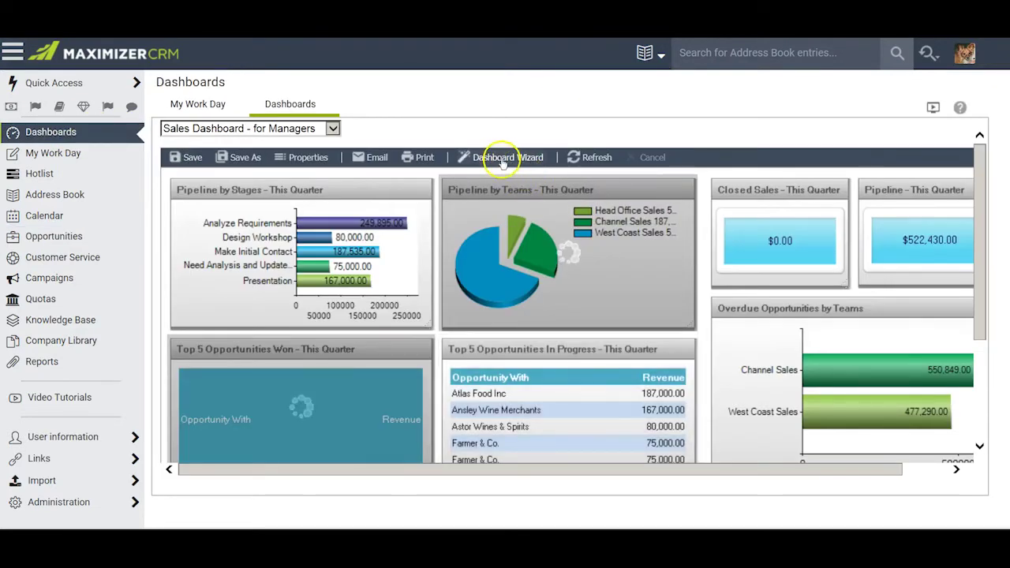
pyautogui.click(502, 161)
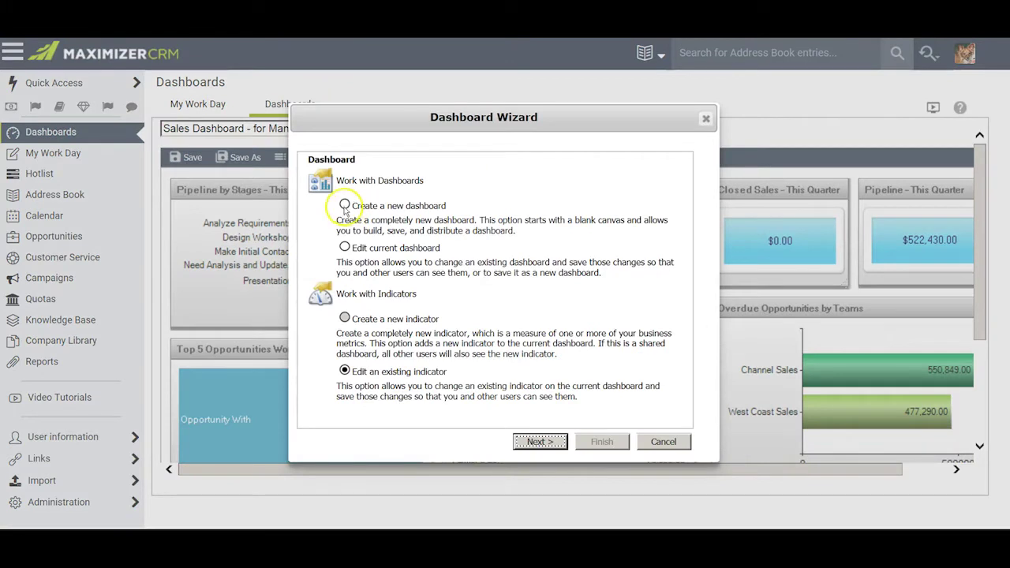
pyautogui.click(345, 205)
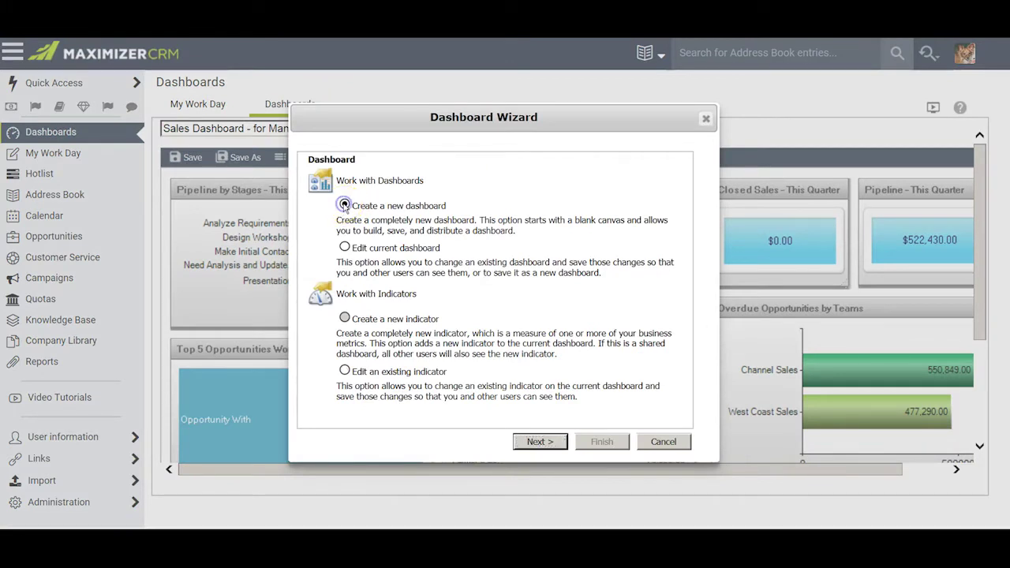
pyautogui.click(540, 441)
# Name the dashboard "Current Quarter Opportunities", make it available for mobile access and continue to the indicator properties
pyautogui.click(447, 254)
pyautogui.rightClick(447, 254)
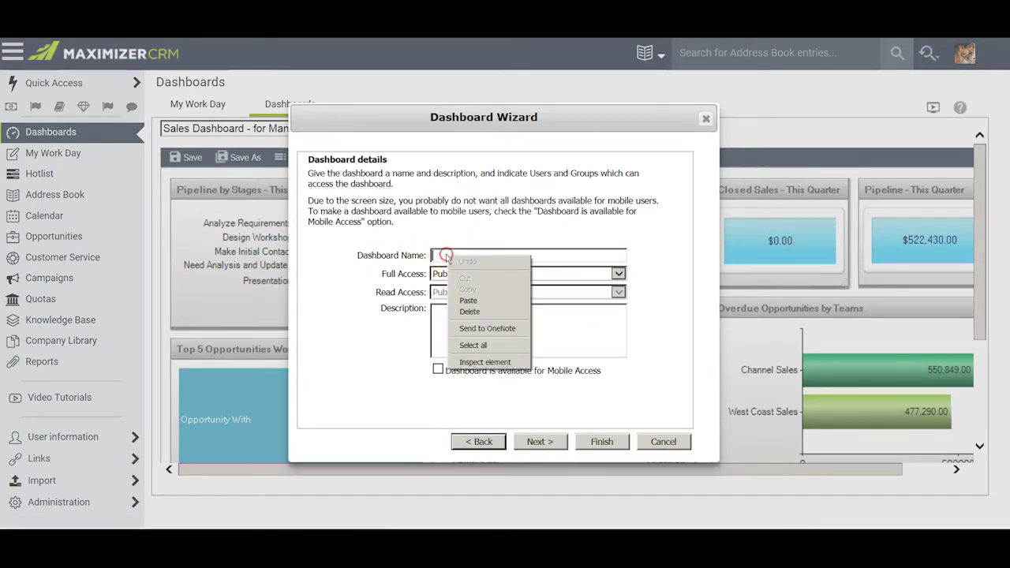
pyautogui.click(463, 296)
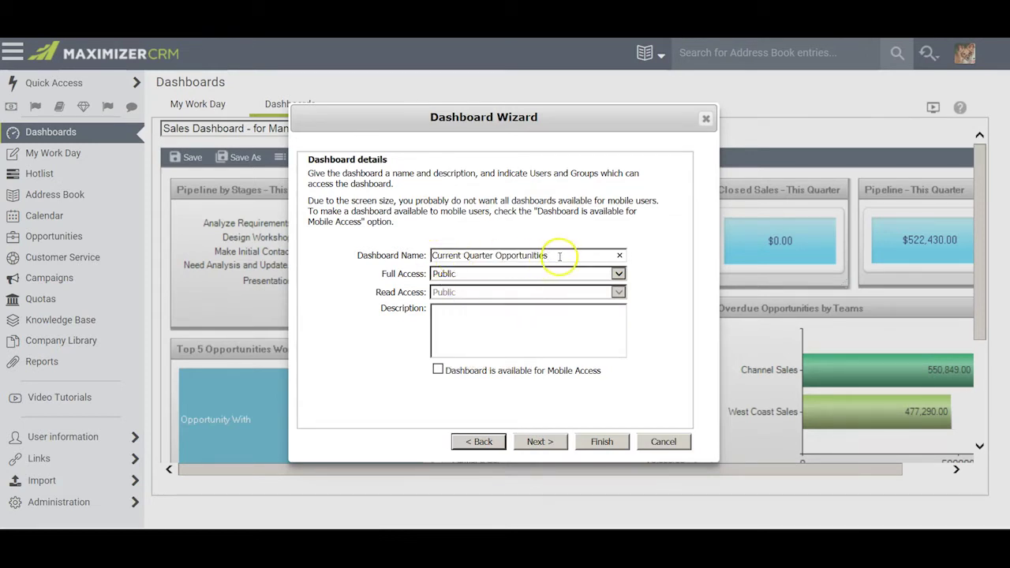
pyautogui.click(438, 371)
pyautogui.click(540, 441)
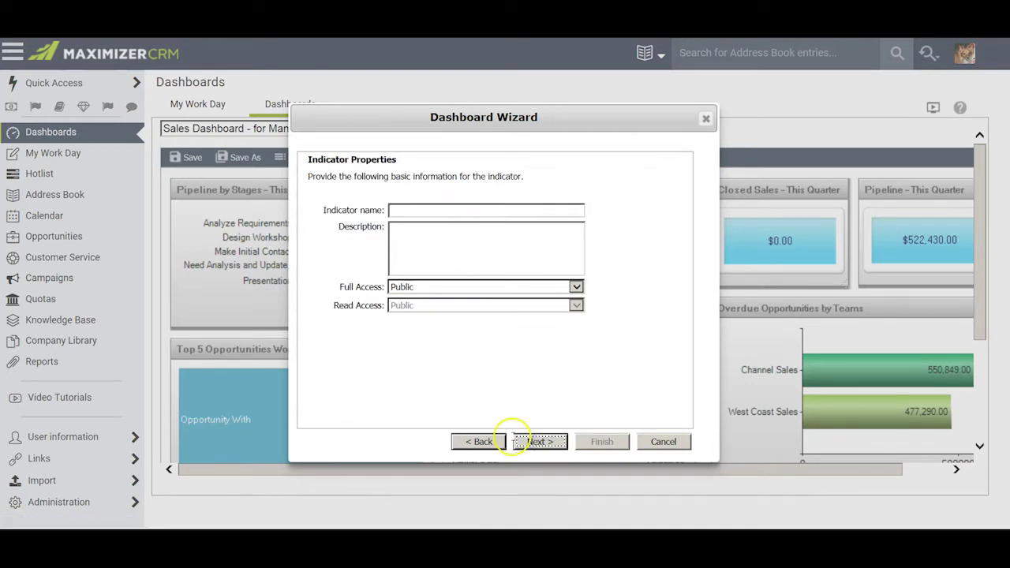
# Name the indicator "Opportunities by Opportunity Leader" and choose the pie chart as its control type
pyautogui.click(433, 211)
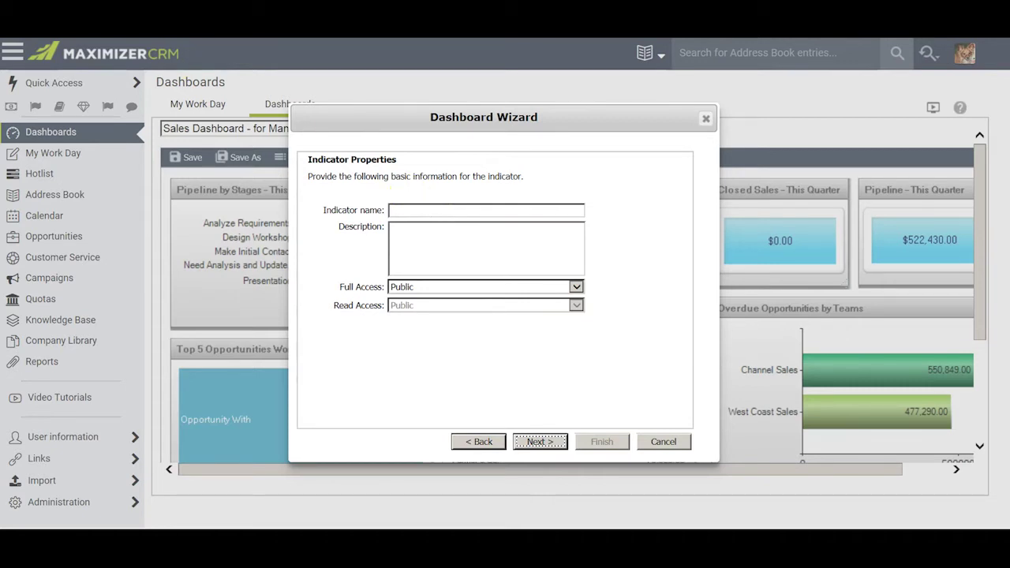
pyautogui.write('Opportunities by Opportunity Leader')
pyautogui.click(537, 209)
pyautogui.hotkey('ctrl', 'a')
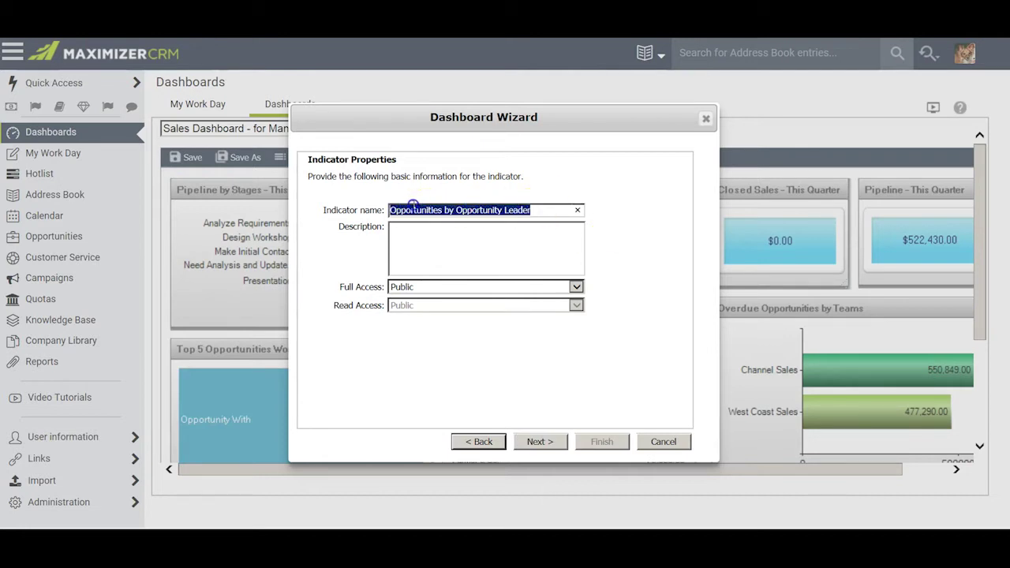
pyautogui.click(537, 209)
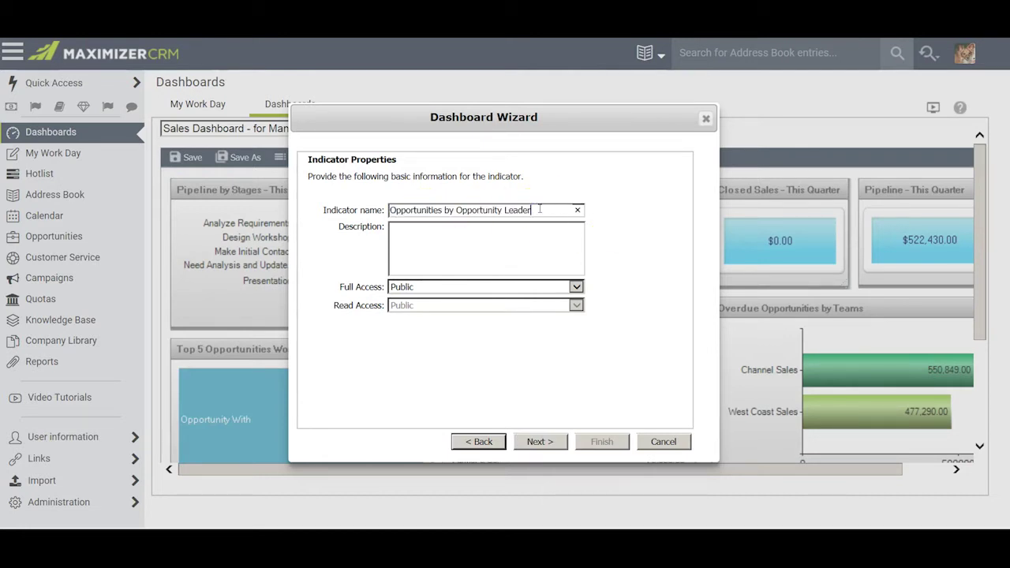
pyautogui.click(537, 442)
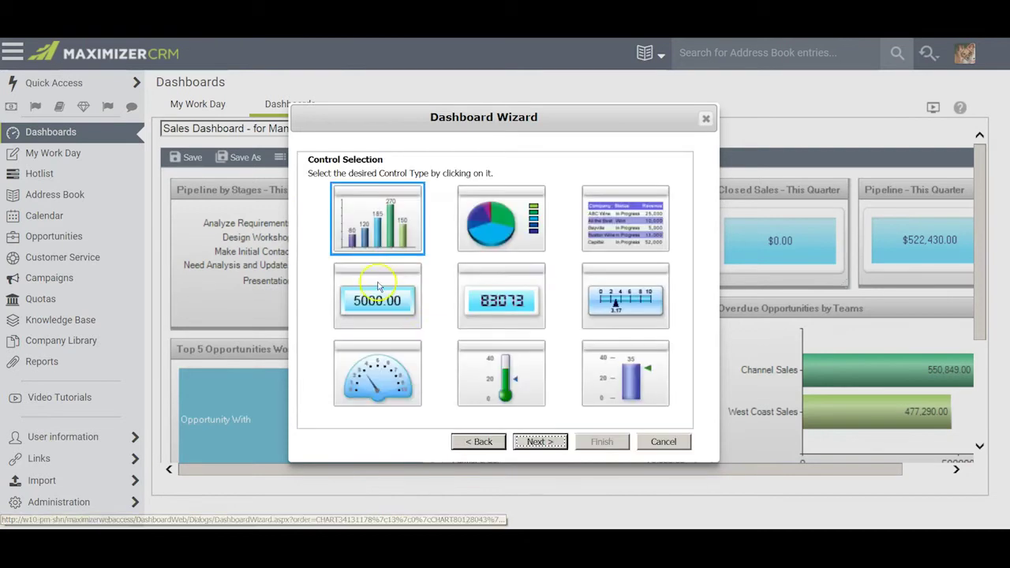
pyautogui.click(488, 225)
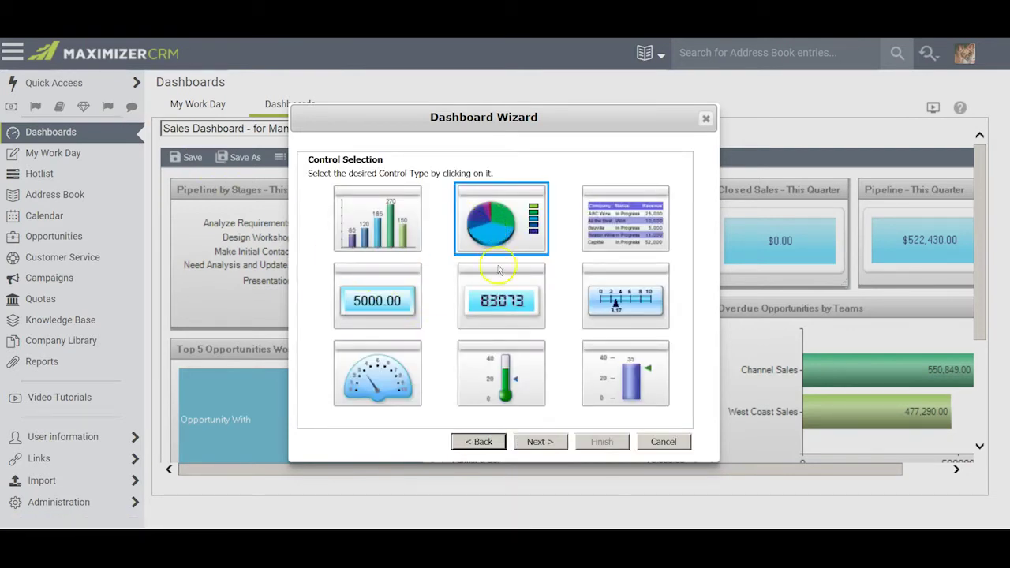
pyautogui.click(536, 442)
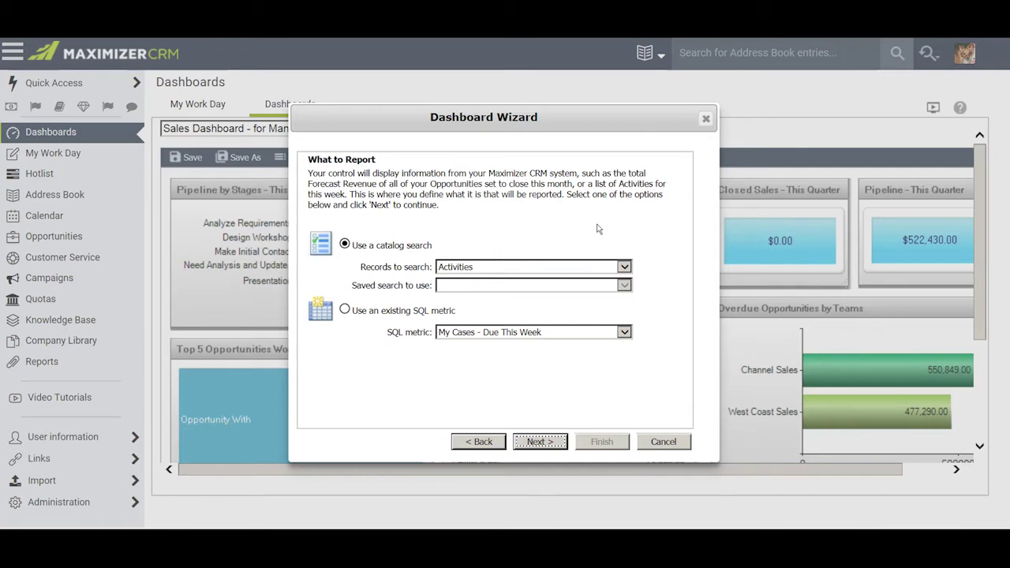
# Base the indicator on a catalog search of Opportunities using the saved search "*Pipeline - CurrentQuarter - Team"
pyautogui.click(623, 267)
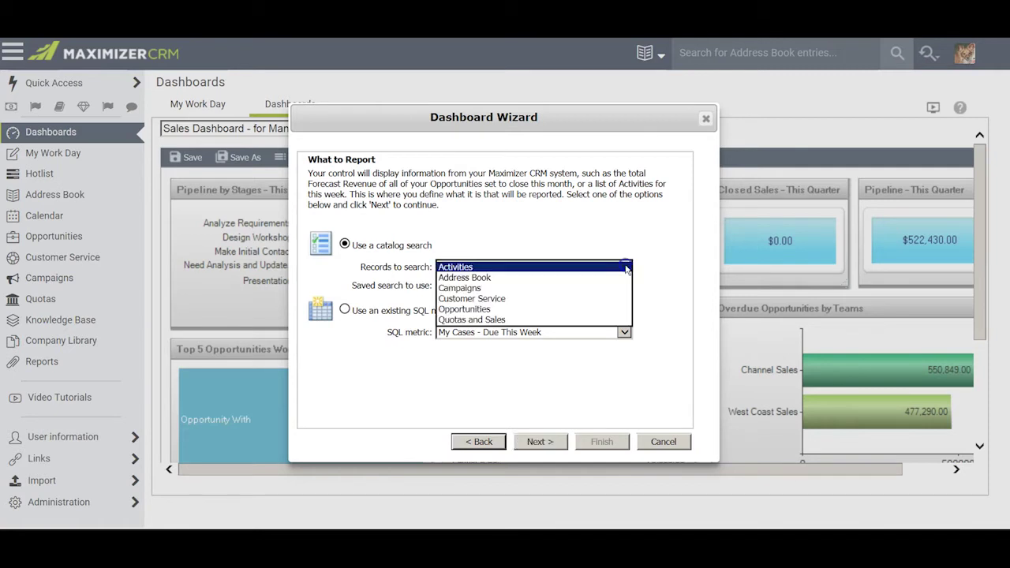
pyautogui.click(549, 311)
pyautogui.click(624, 286)
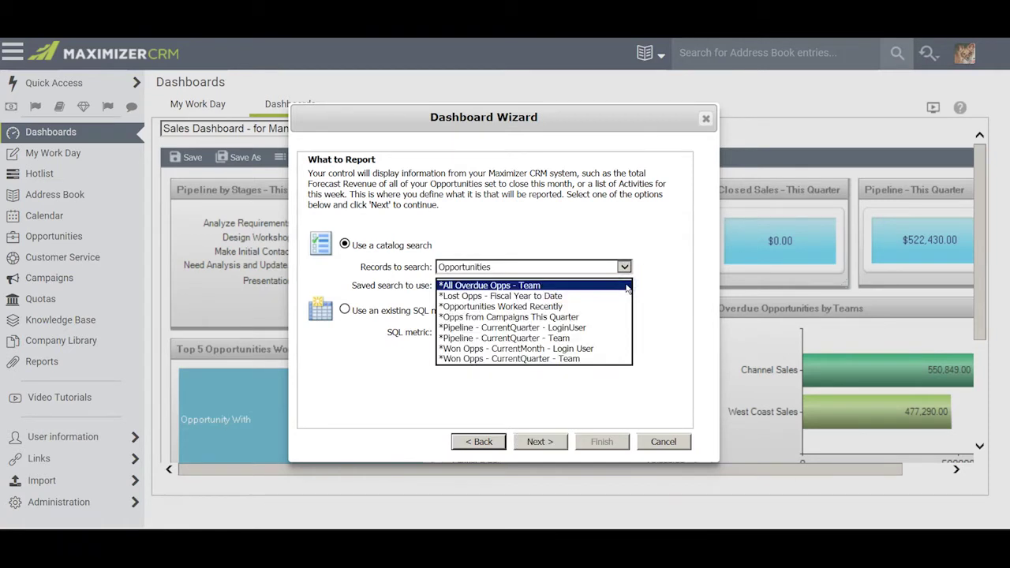
pyautogui.click(527, 338)
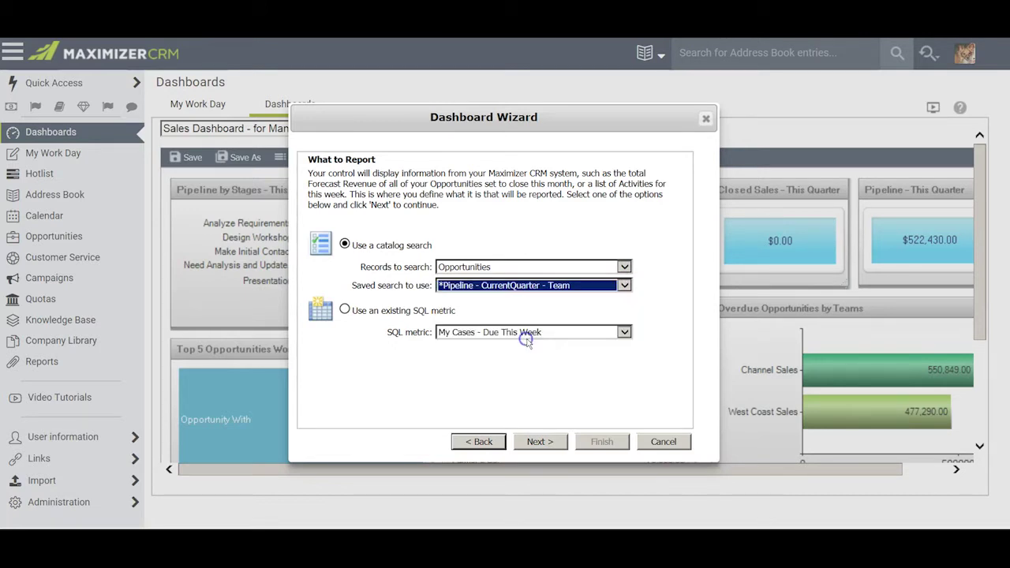
pyautogui.click(538, 442)
# Summarize the indicator by the Revenue primary field with the Sum function
pyautogui.click(674, 223)
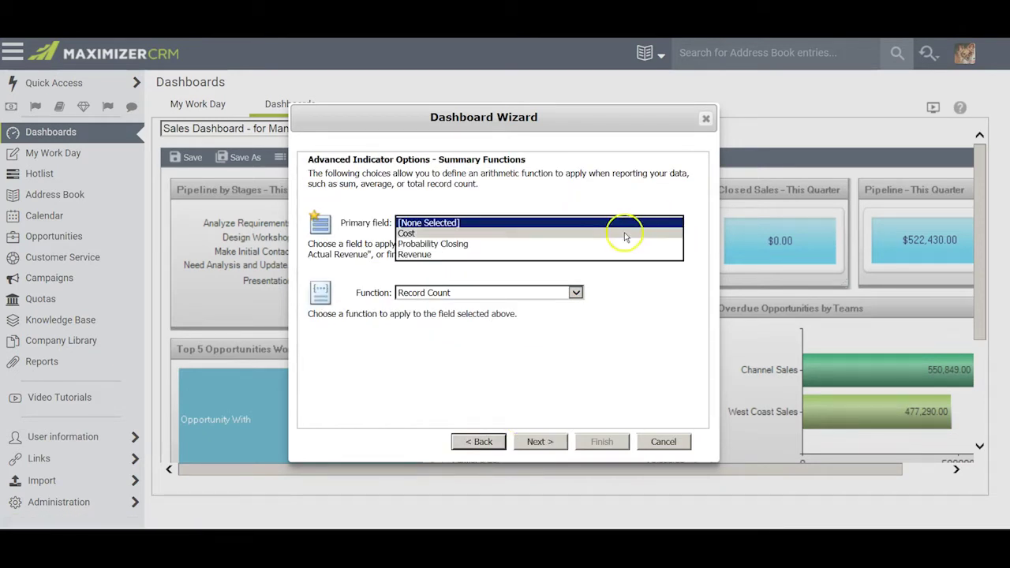
pyautogui.click(561, 255)
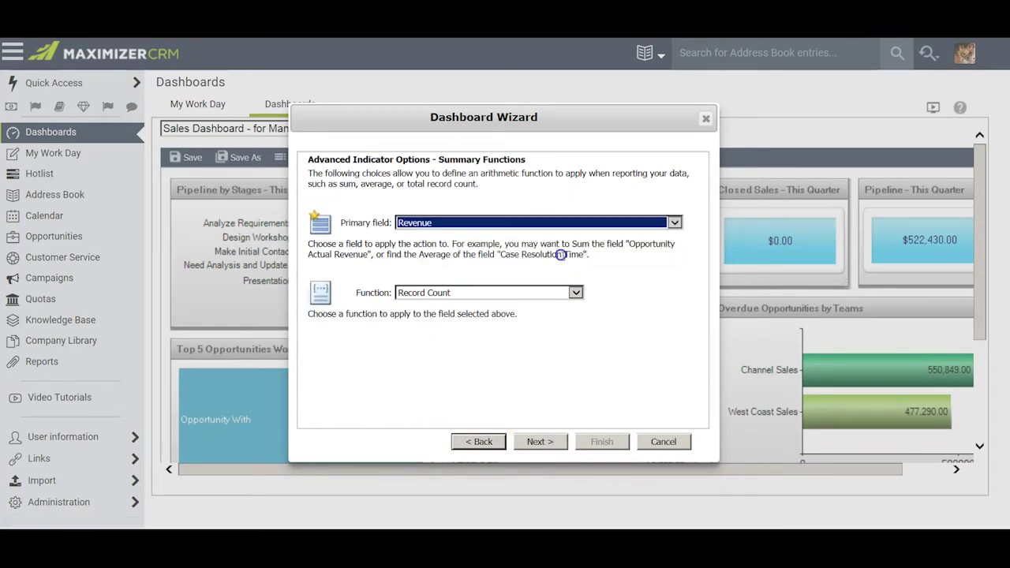
pyautogui.click(576, 292)
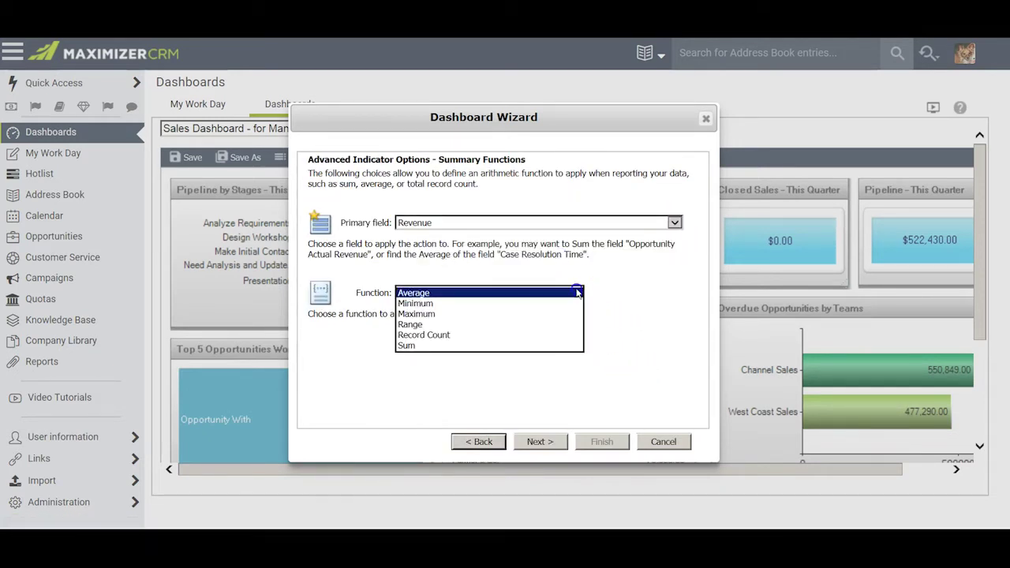
pyautogui.click(468, 347)
pyautogui.click(537, 442)
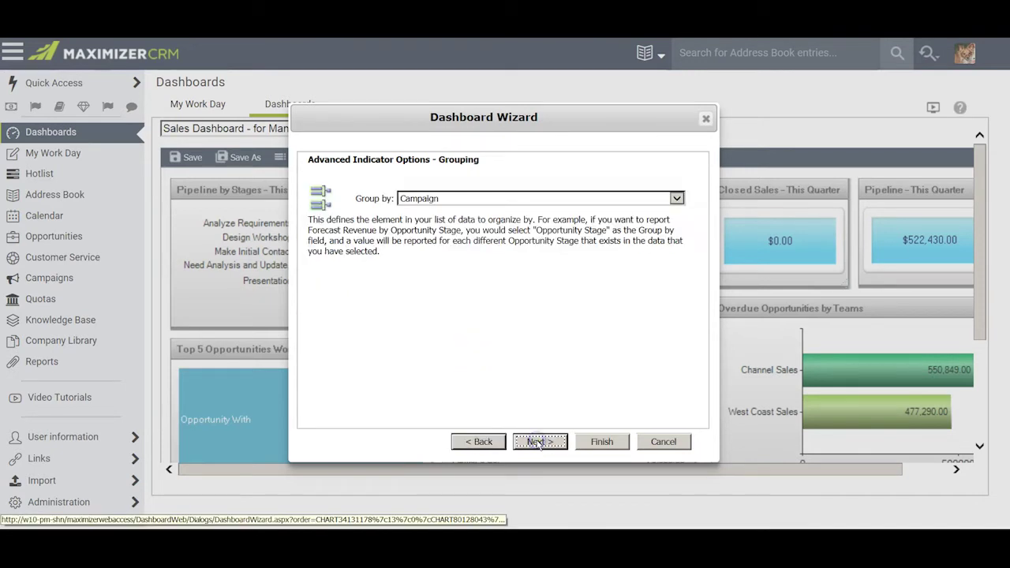
# Group the indicator data by Opportunity Leader and sort it by Opportunity Leader
pyautogui.click(675, 200)
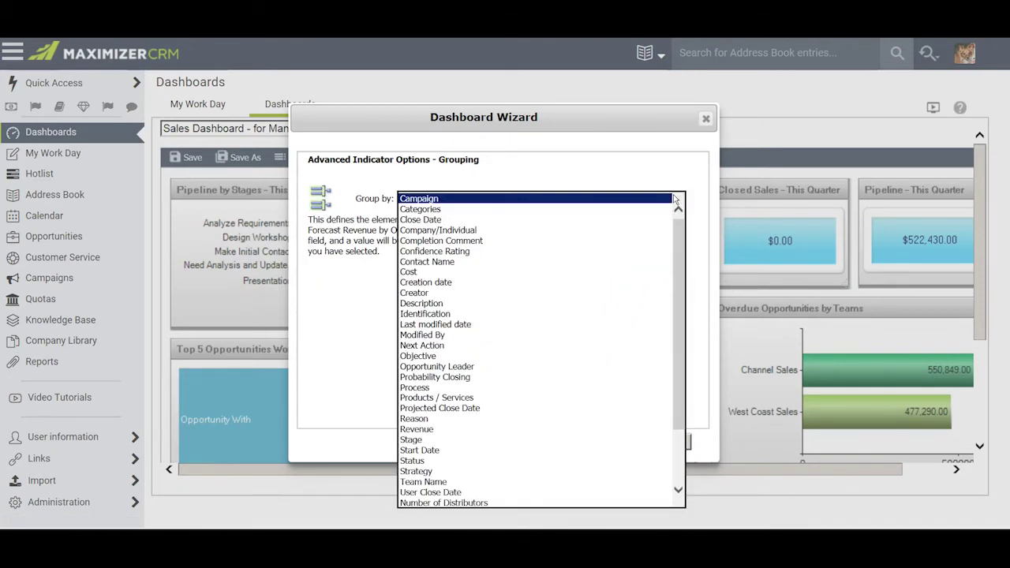
pyautogui.click(471, 369)
pyautogui.click(538, 442)
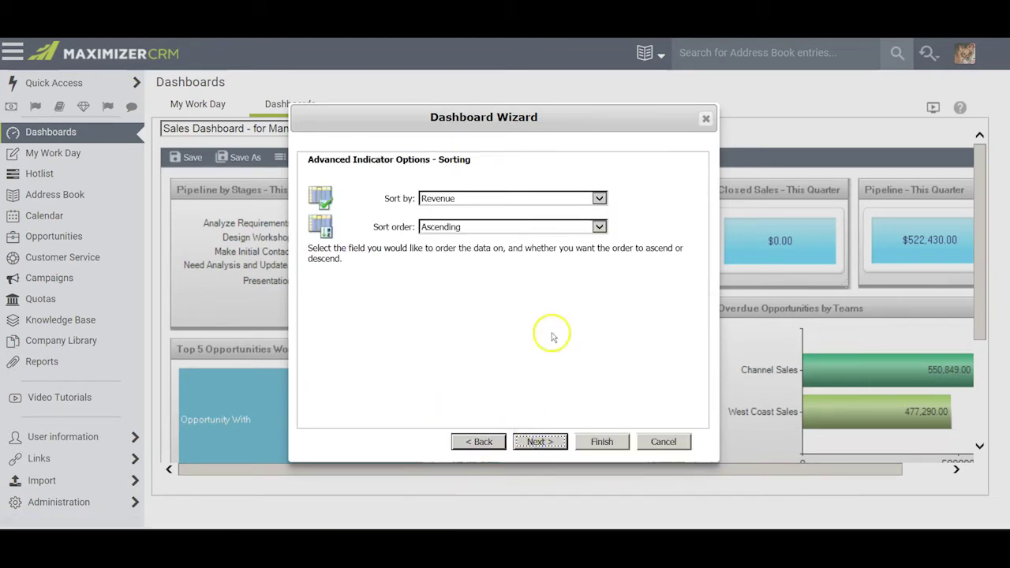
pyautogui.click(599, 198)
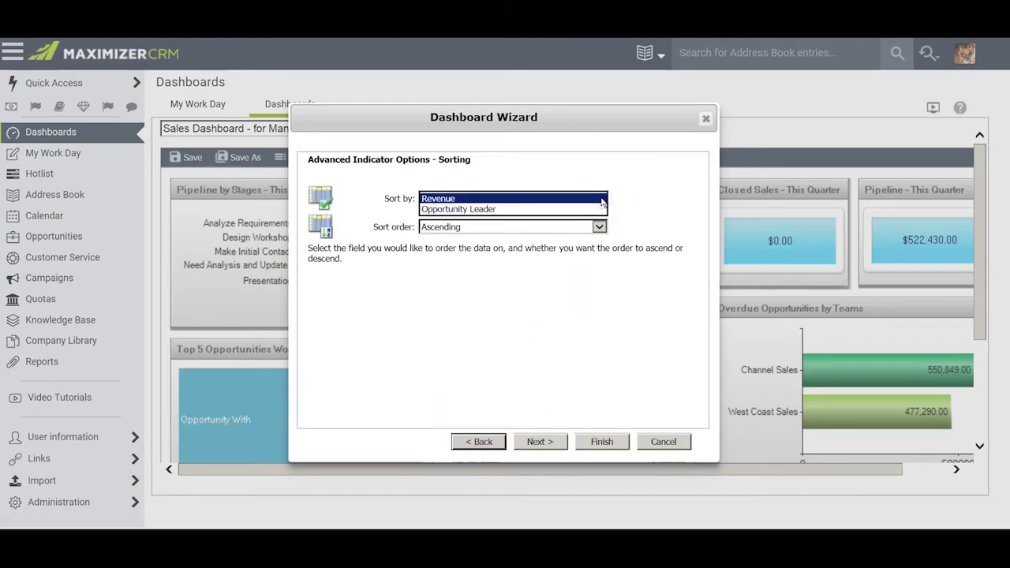
pyautogui.click(584, 209)
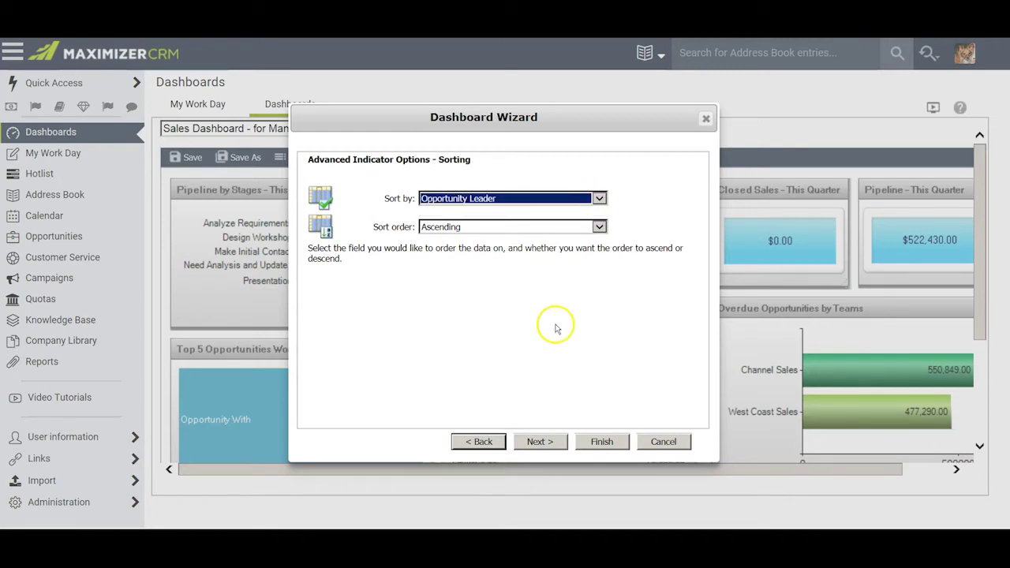
# Keep the click-through option that produces a list in Maximizer CRM and finish the wizard to view the dashboard
pyautogui.click(538, 441)
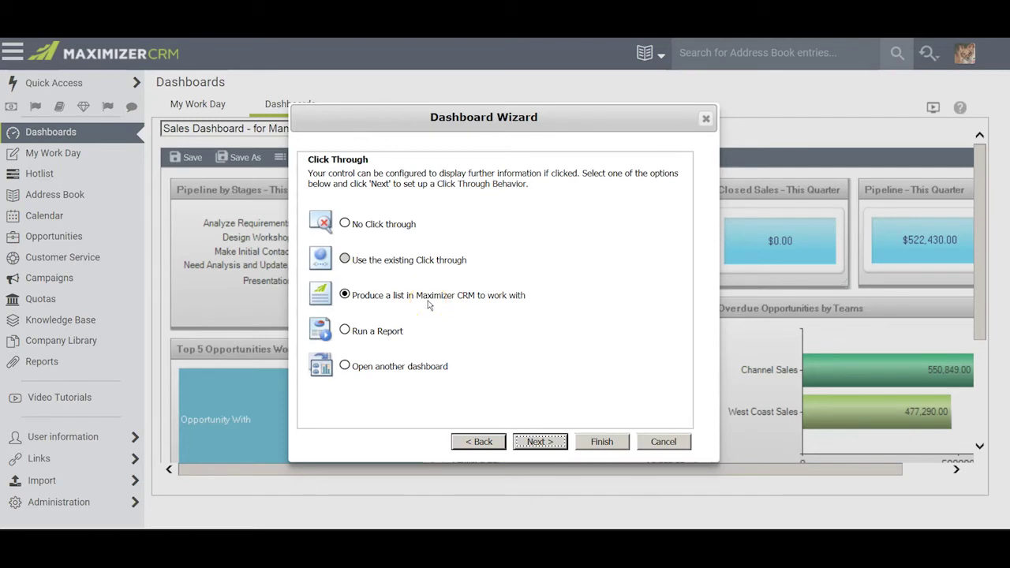
pyautogui.click(536, 441)
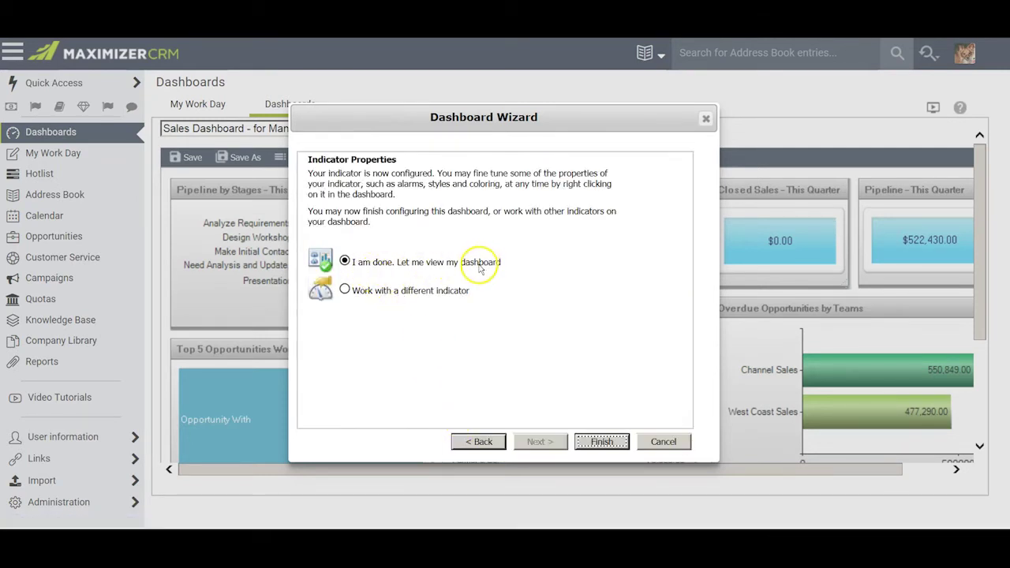
pyautogui.click(601, 442)
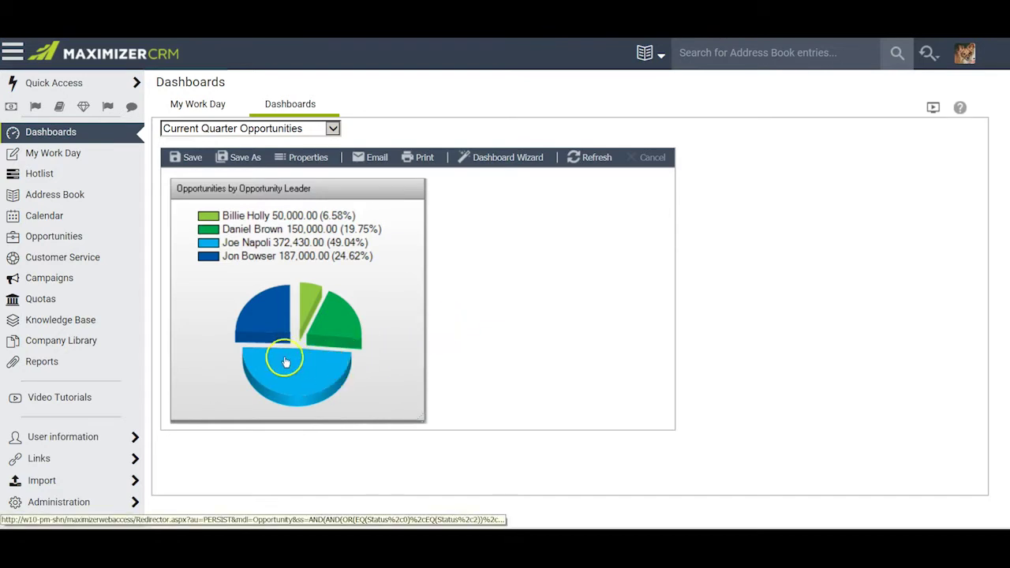
# Examine the opportunity lists behind the largest pie slice and behind the whole indicator, returning to the dashboard after each
pyautogui.click(297, 374)
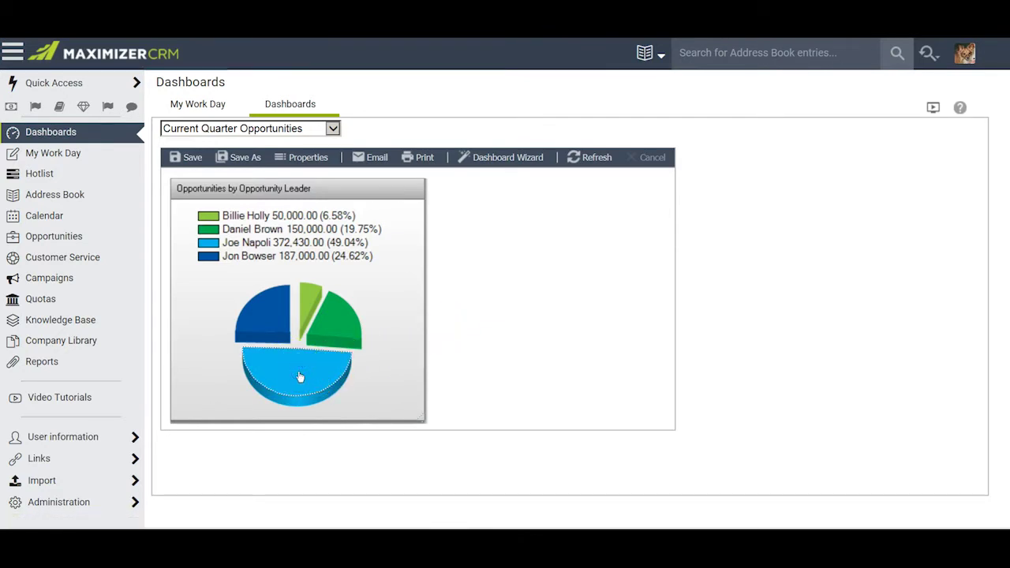
pyautogui.click(270, 248)
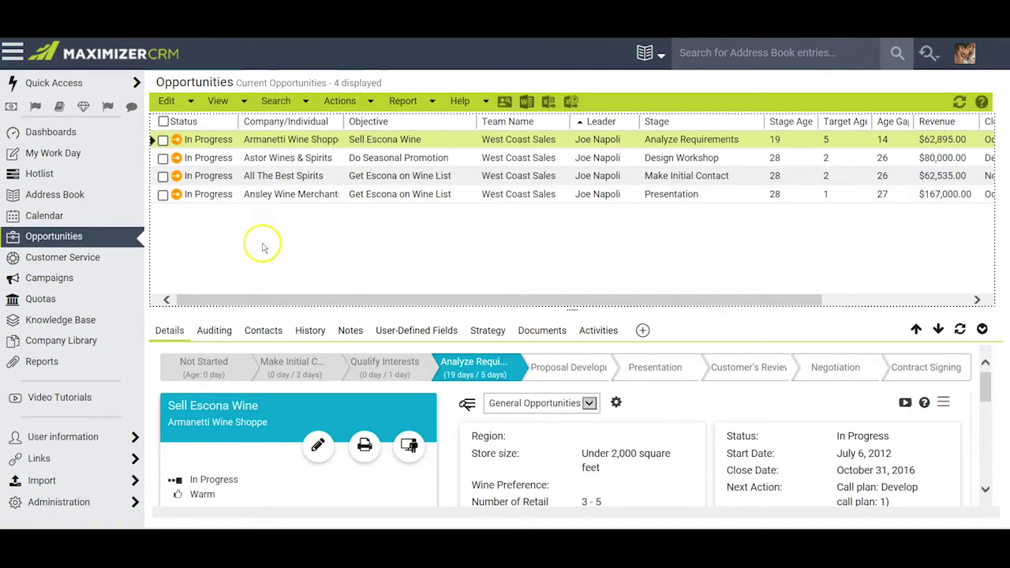
pyautogui.click(68, 133)
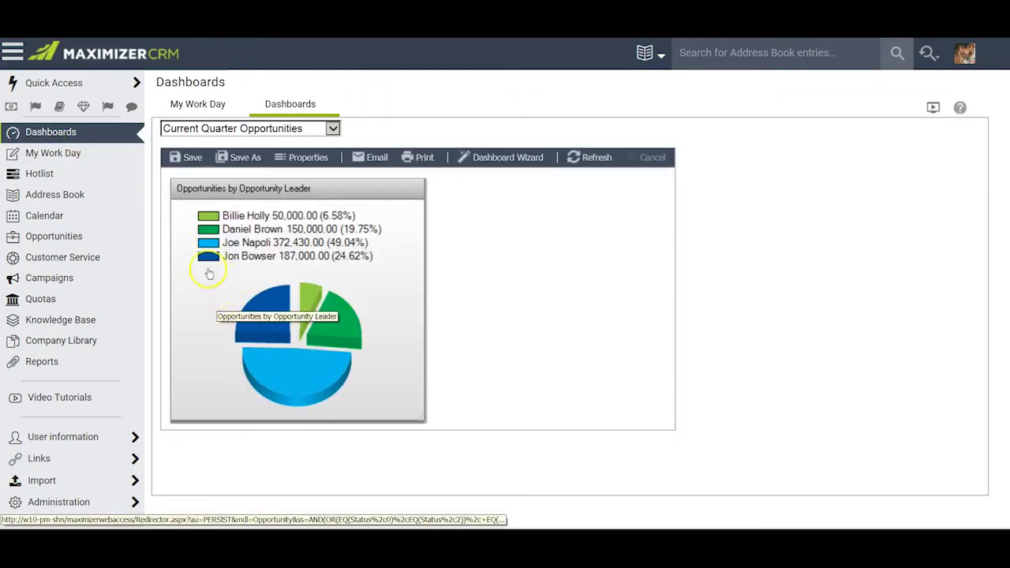
pyautogui.click(205, 293)
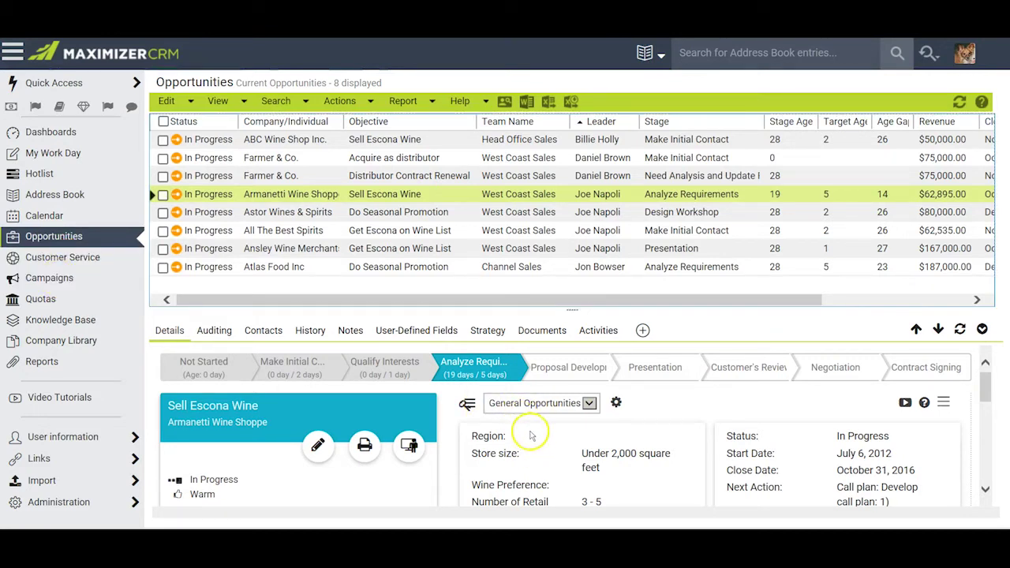
pyautogui.click(65, 136)
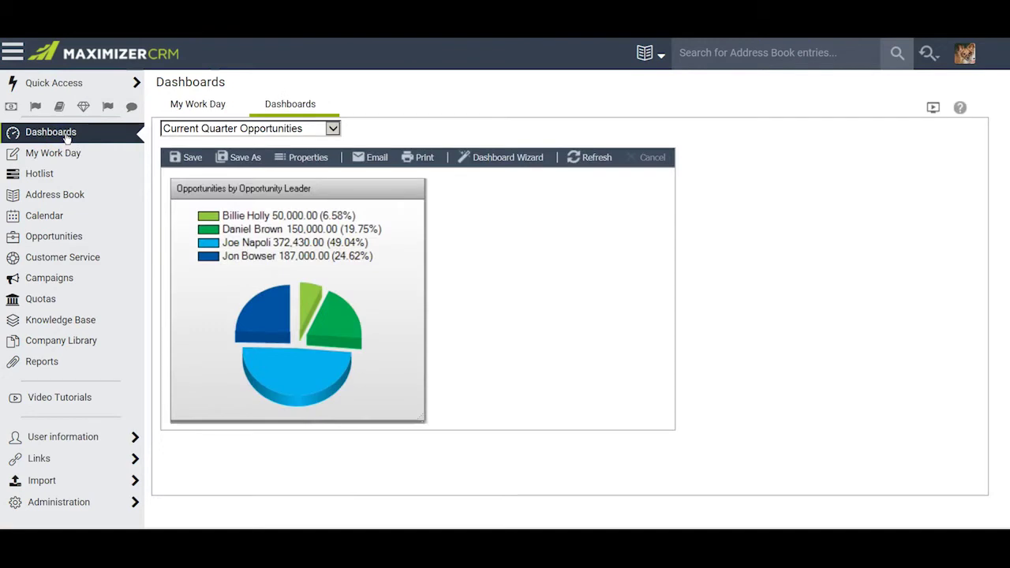
# Create a new indicator named "Tasks by Completion Status" on the current dashboard, with the bar chart as its control type
pyautogui.click(483, 158)
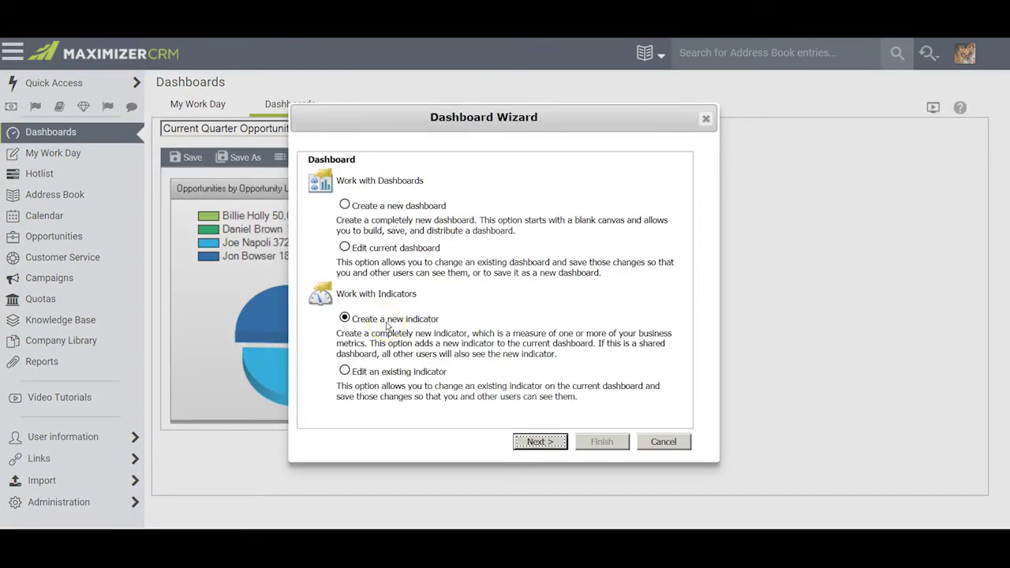
pyautogui.click(540, 441)
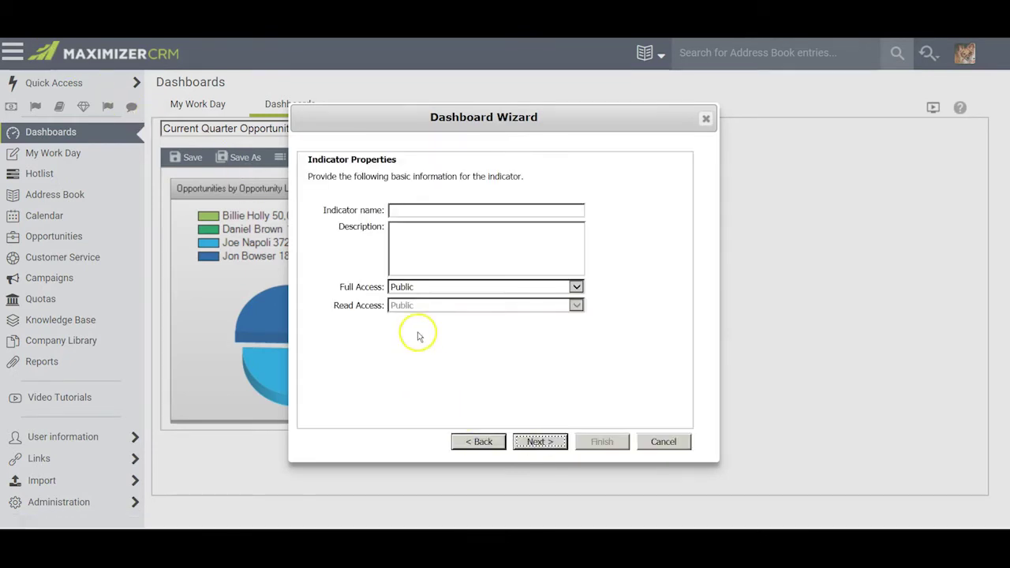
pyautogui.click(403, 210)
pyautogui.write('Tasks by Completion Status')
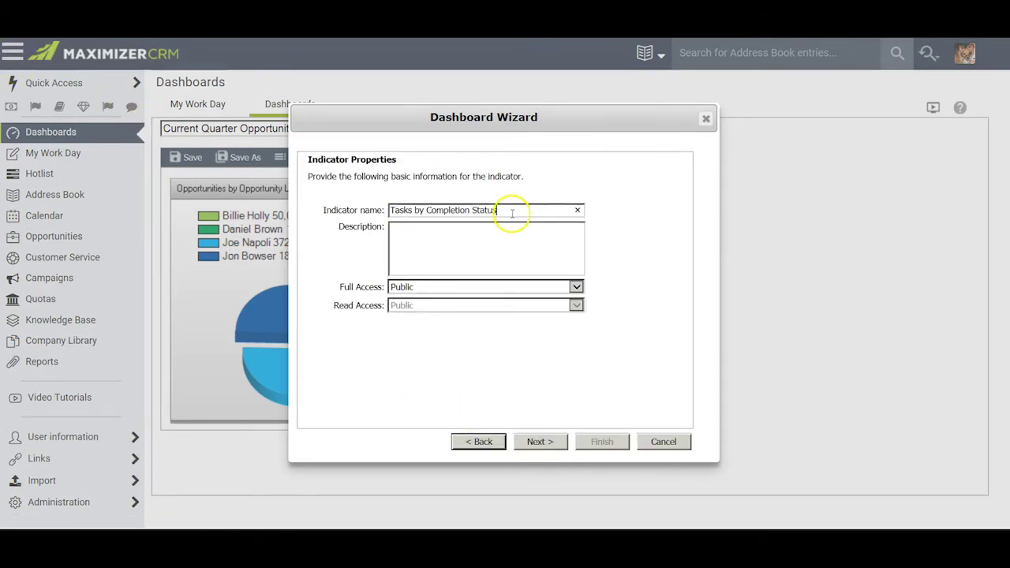
pyautogui.click(537, 442)
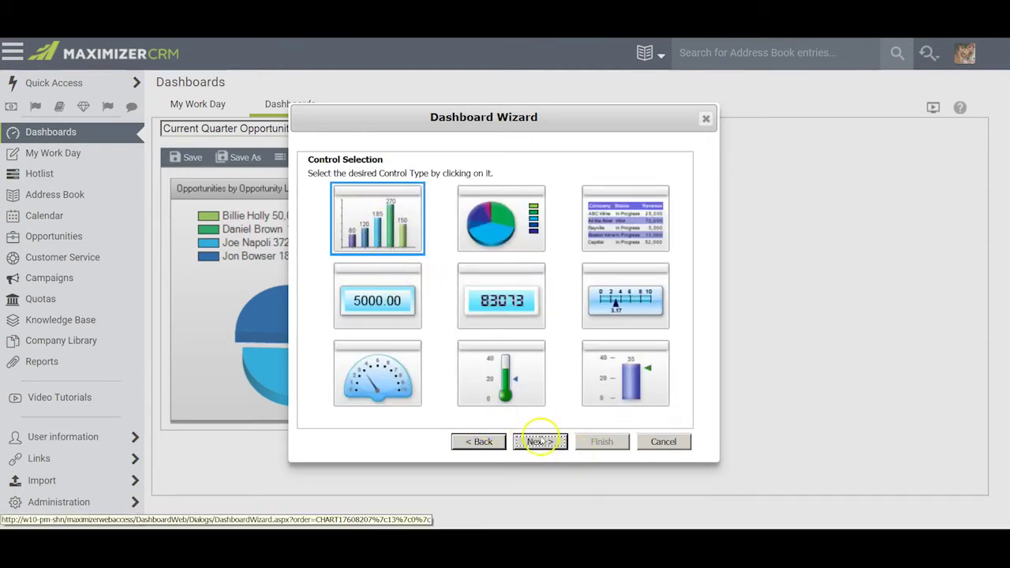
pyautogui.click(538, 442)
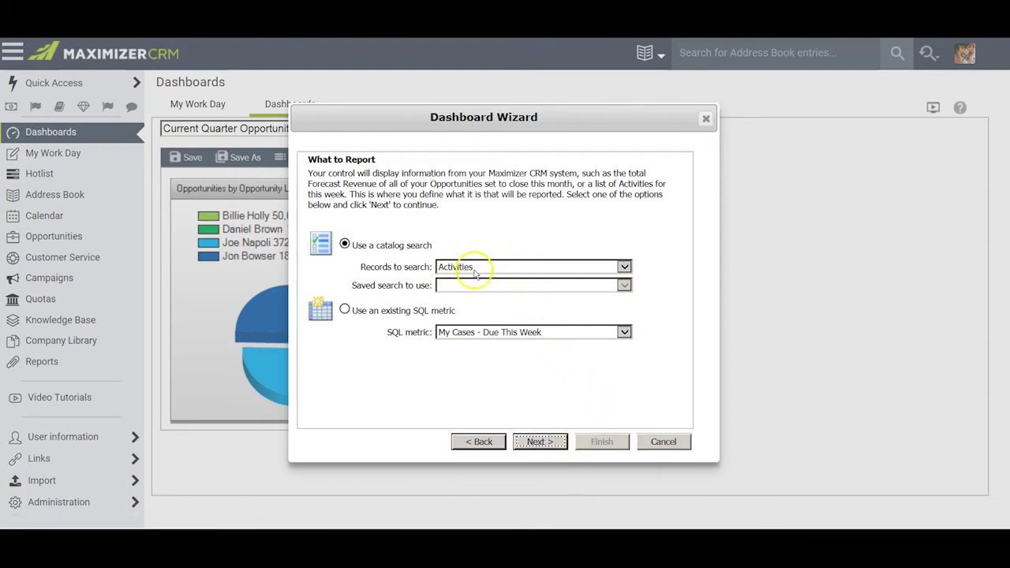
# Base the indicator on Activities, reporting the current user's Hotlist Tasks with completion status "All - Incomplete and Completed"
pyautogui.click(624, 285)
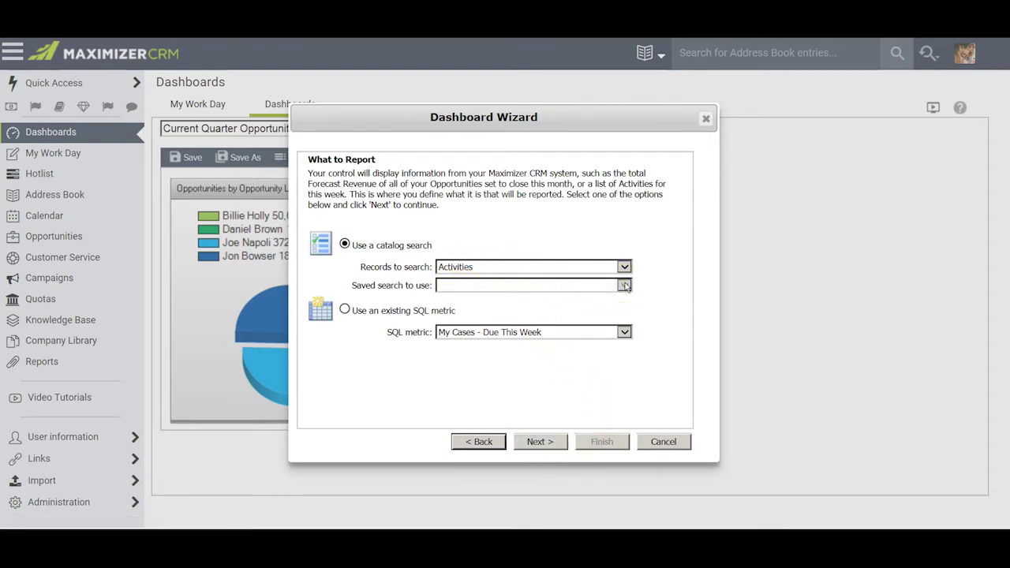
pyautogui.click(624, 286)
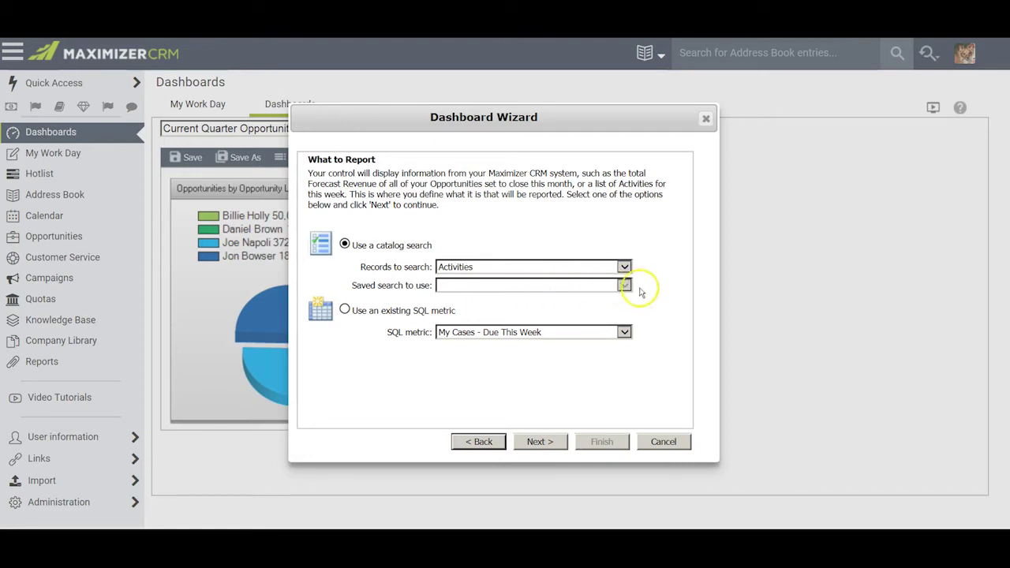
pyautogui.click(537, 442)
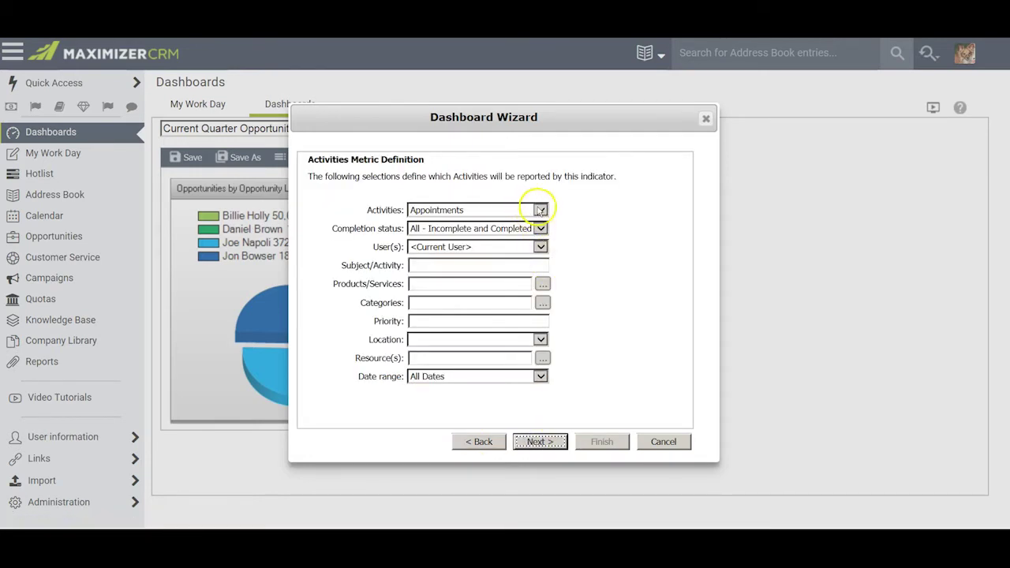
pyautogui.click(541, 210)
pyautogui.click(530, 220)
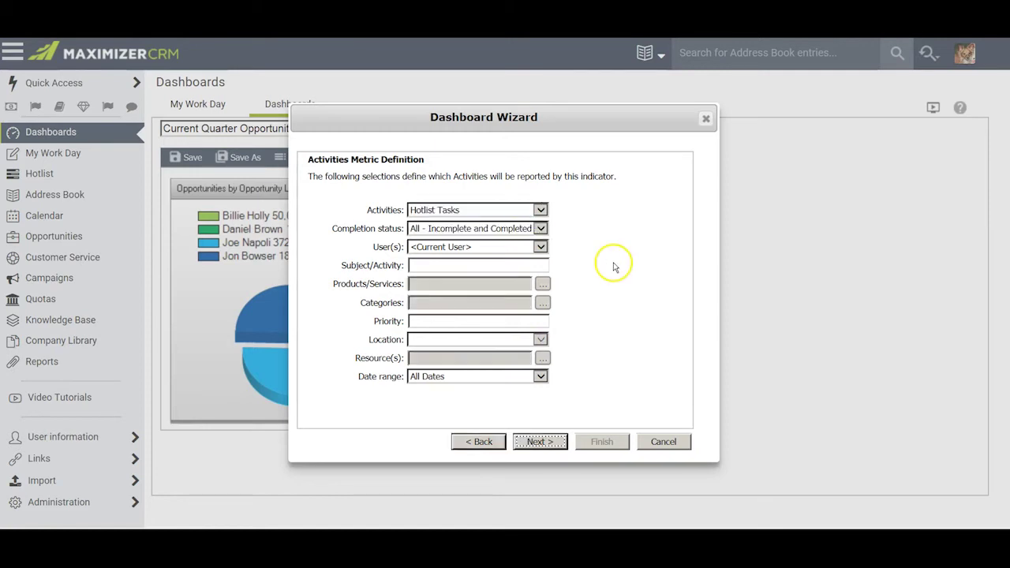
pyautogui.click(540, 229)
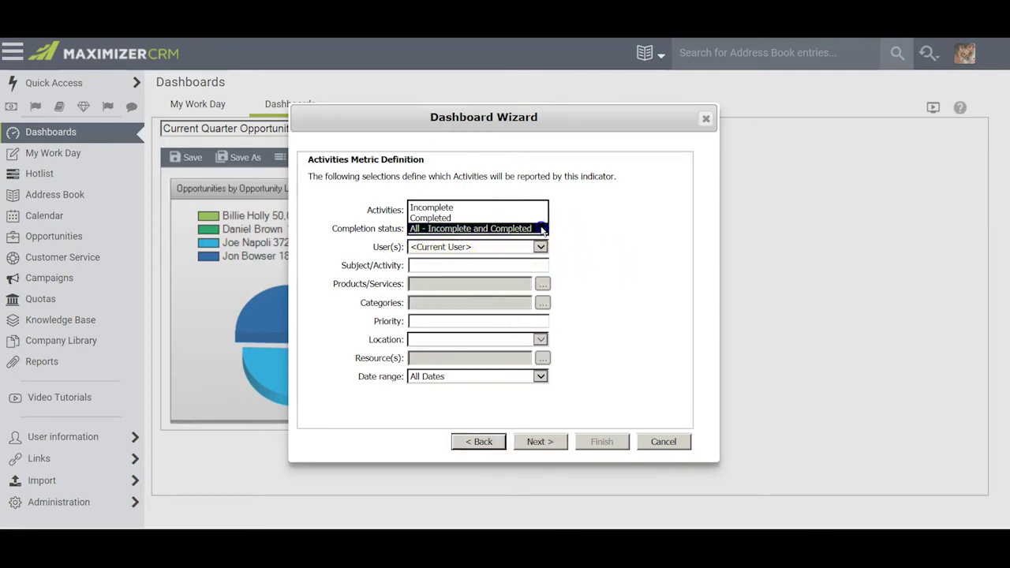
pyautogui.click(541, 229)
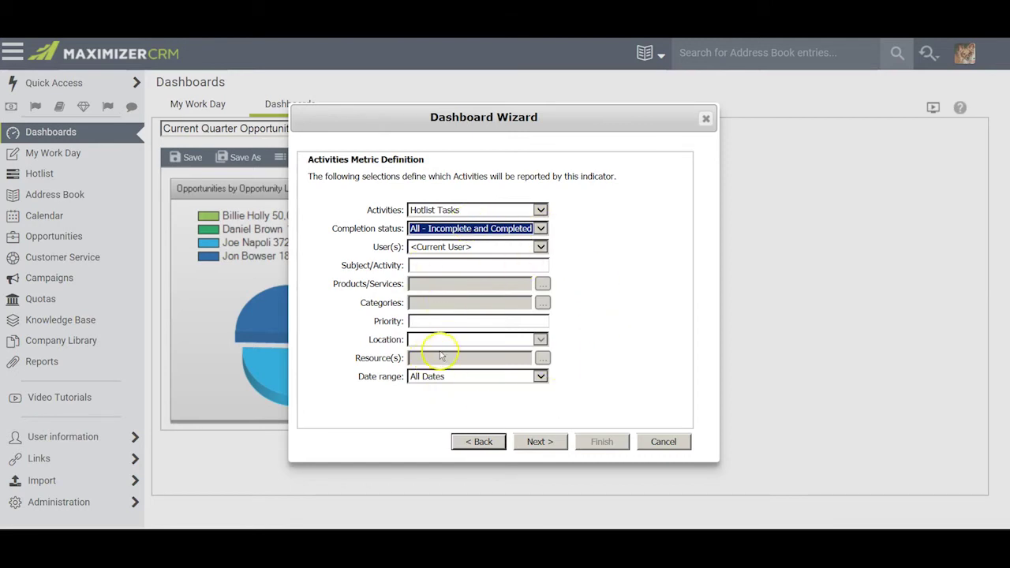
pyautogui.click(537, 444)
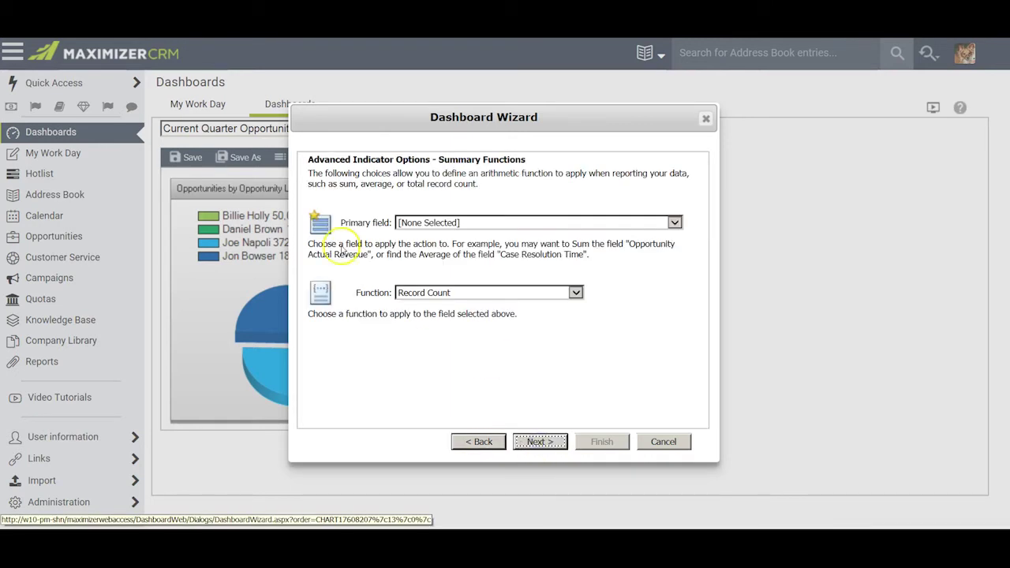
# Leave the primary field unselected with the Record Count function and continue through the grouping options to the sorting options
pyautogui.click(673, 224)
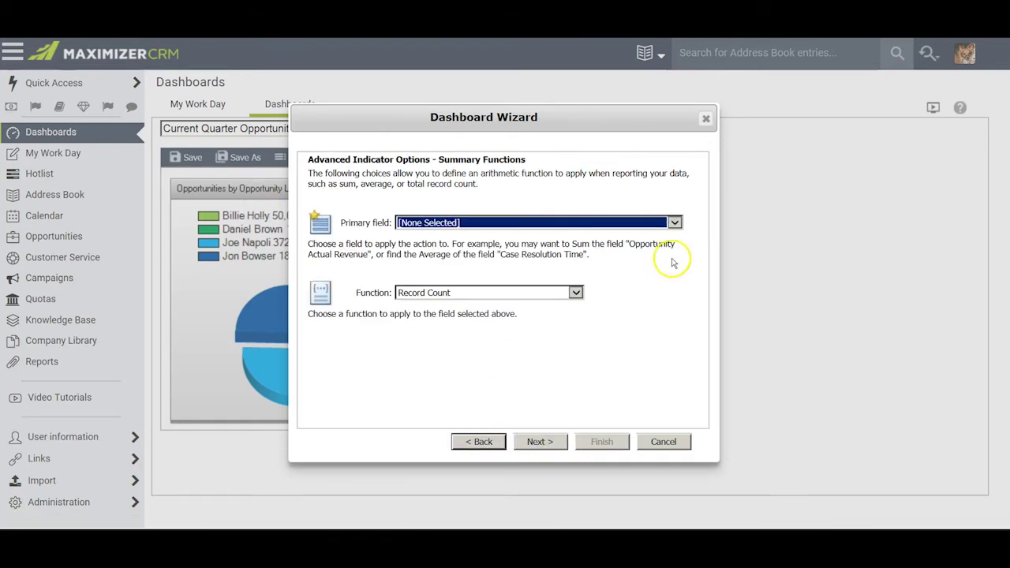
pyautogui.click(672, 258)
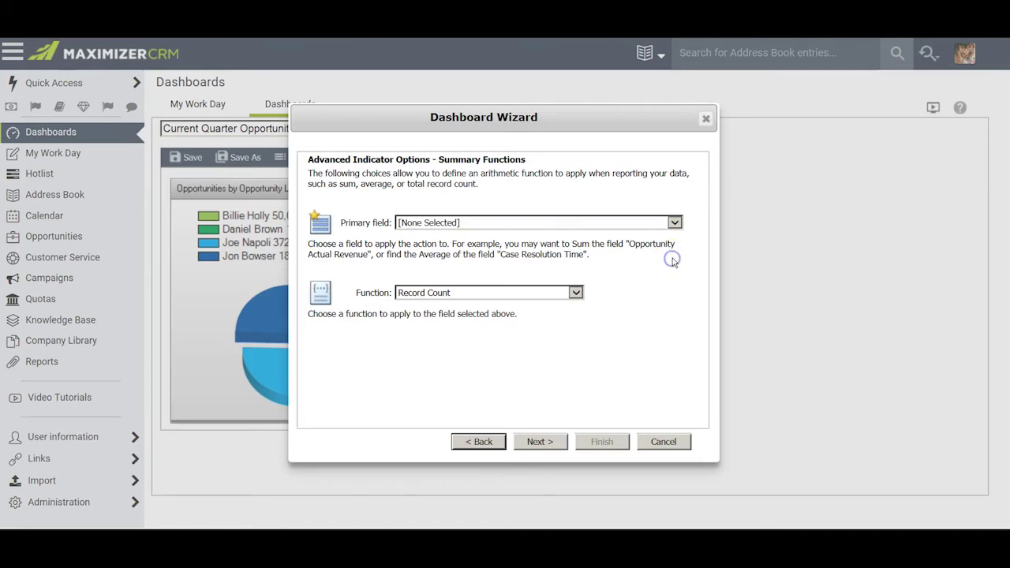
pyautogui.click(543, 442)
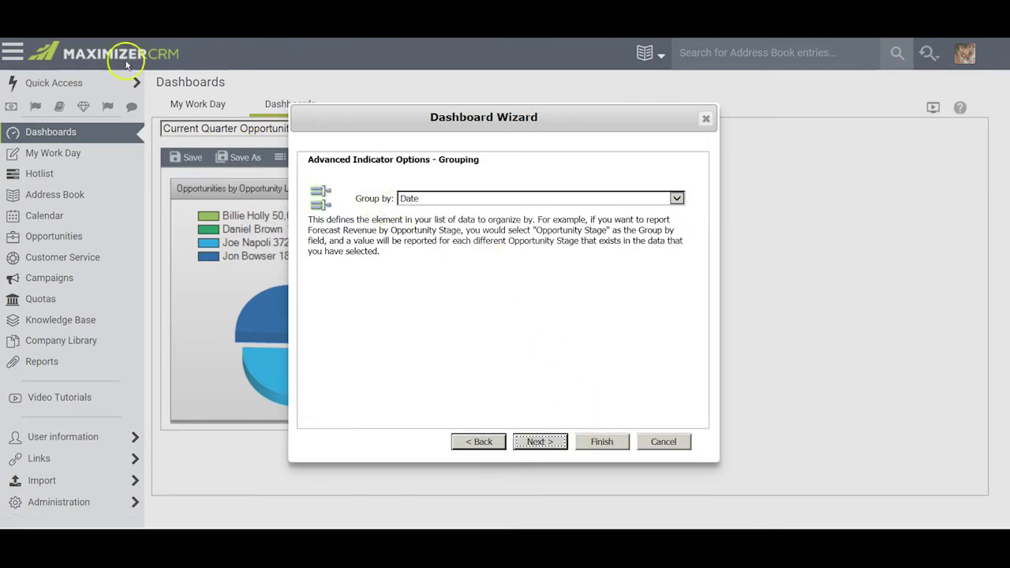
pyautogui.scroll(-1, 592, 356)
pyautogui.click(540, 442)
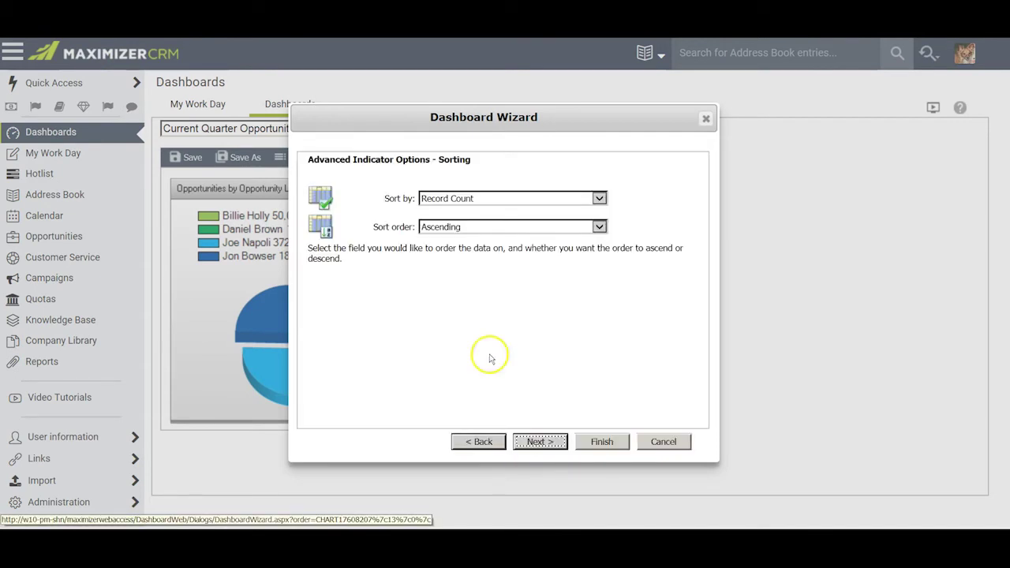
# Sort the tasks indicator by Completed in ascending order, keep it without click-through, and finish it to view the dashboard
pyautogui.click(599, 198)
pyautogui.click(581, 209)
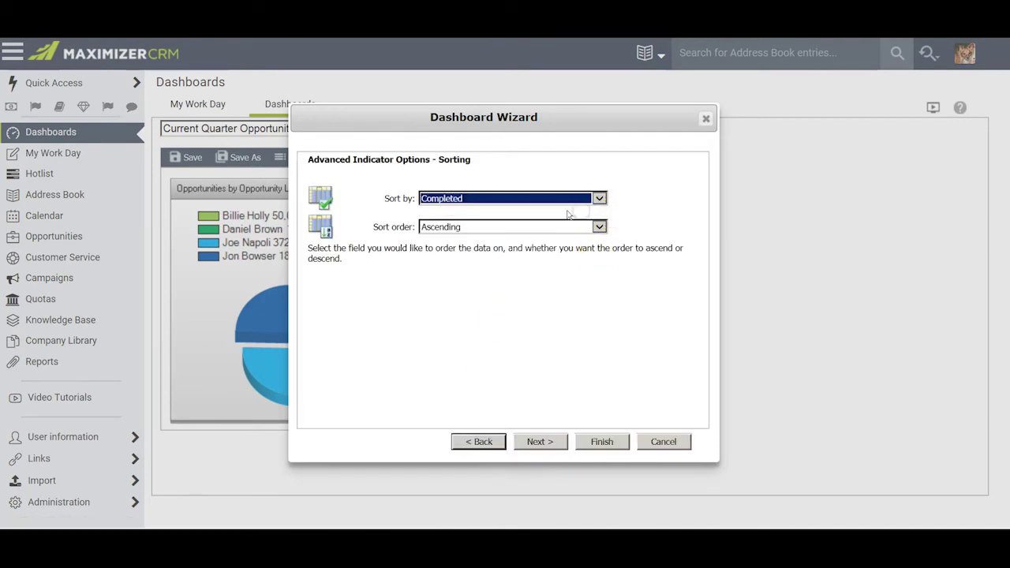
pyautogui.click(539, 442)
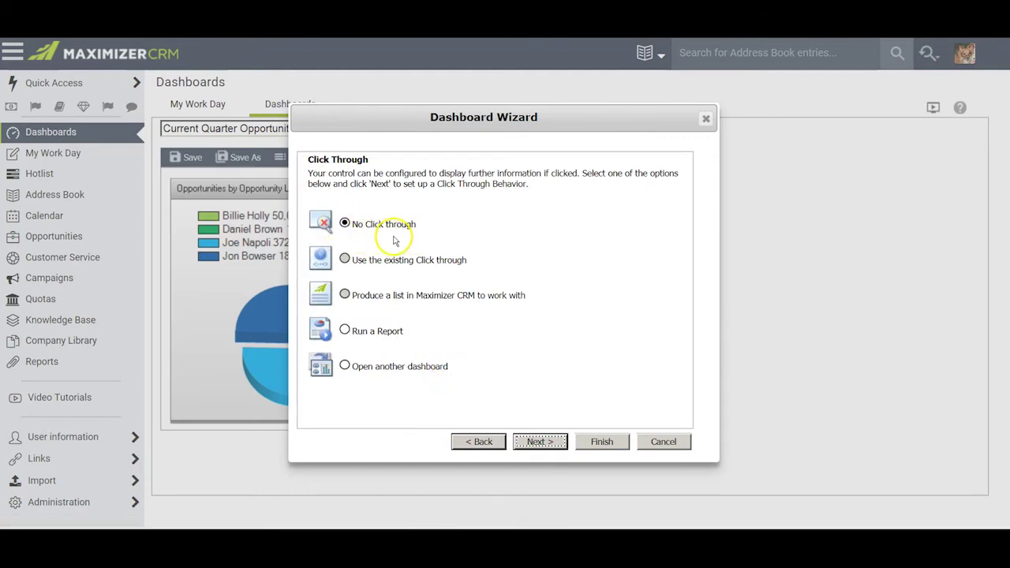
pyautogui.click(536, 442)
pyautogui.click(602, 442)
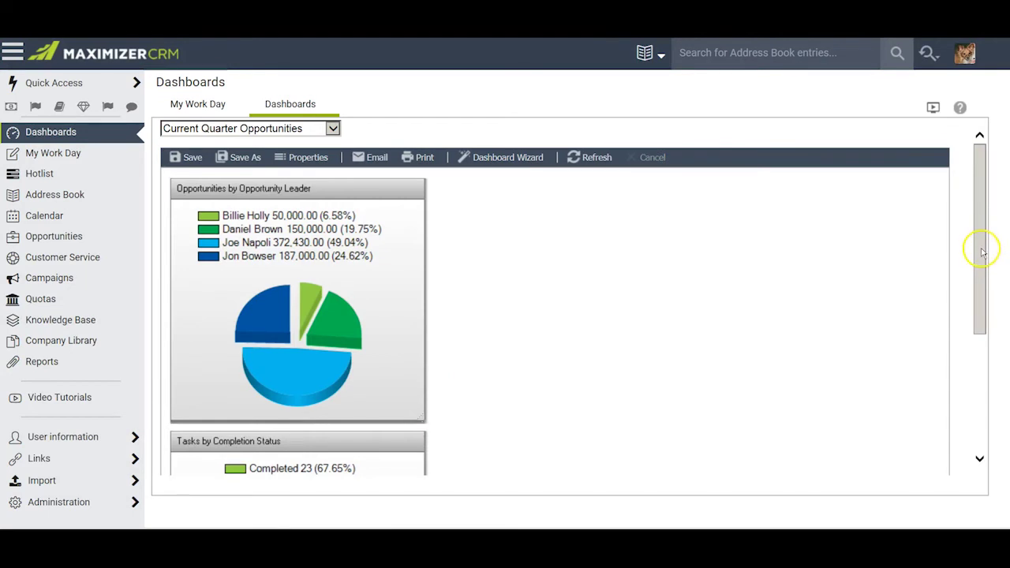
pyautogui.moveTo(981, 248); pyautogui.dragTo(998, 219)
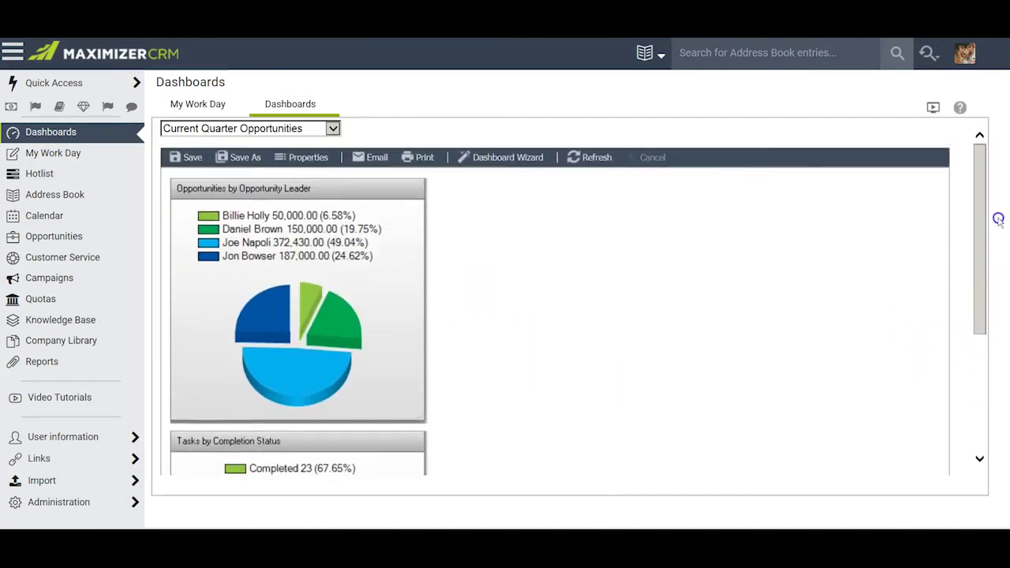
# Create a new public indicator named "Opportunities by Process" on the current dashboard, with the bar chart as its control type
pyautogui.click(503, 160)
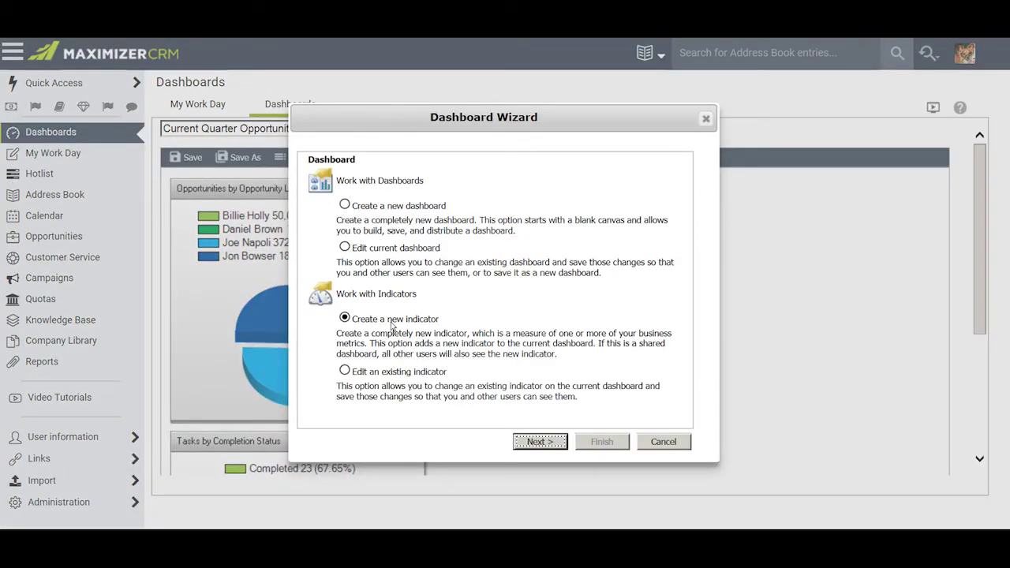
pyautogui.click(539, 441)
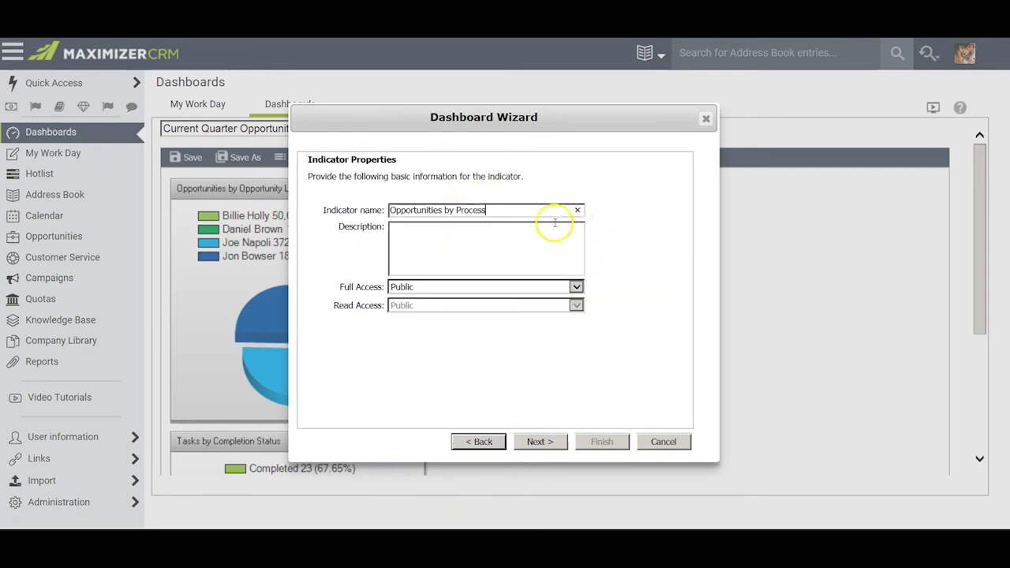
pyautogui.click(508, 209)
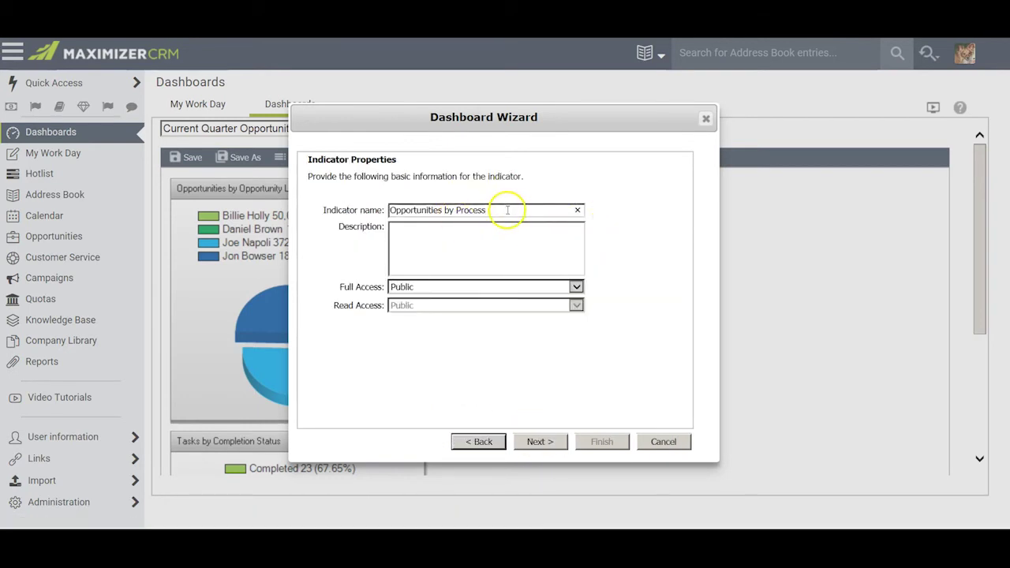
pyautogui.click(537, 443)
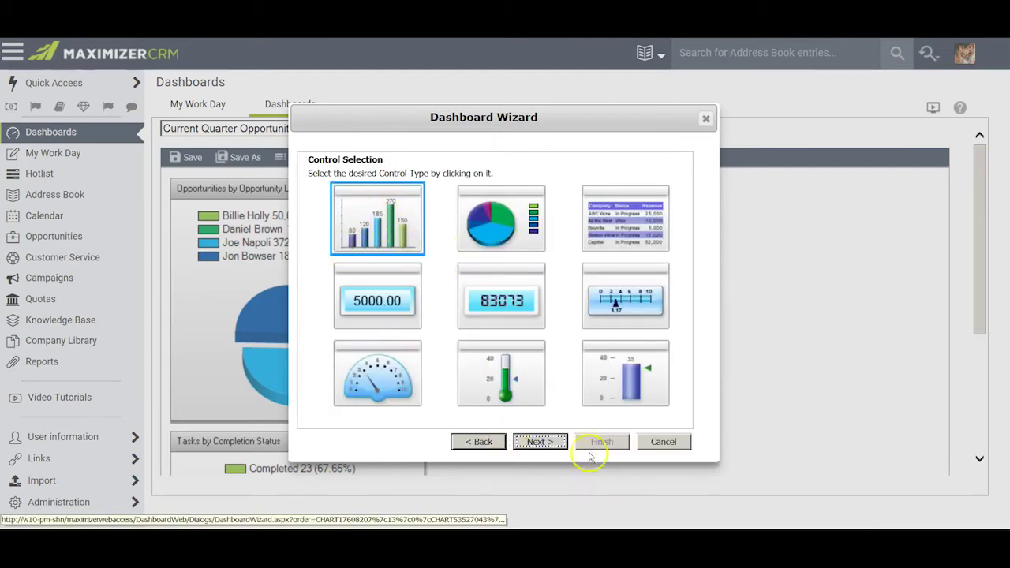
pyautogui.click(537, 442)
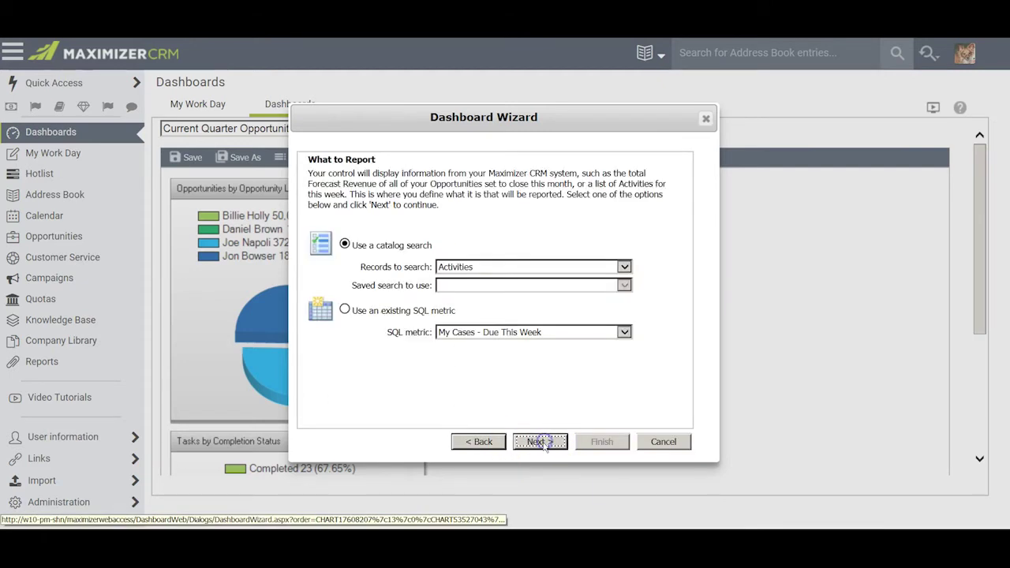
# Base the indicator on a catalog search of Opportunities using the saved search "*Pipeline - CurrentQuarter - Team"
pyautogui.click(623, 266)
pyautogui.click(597, 316)
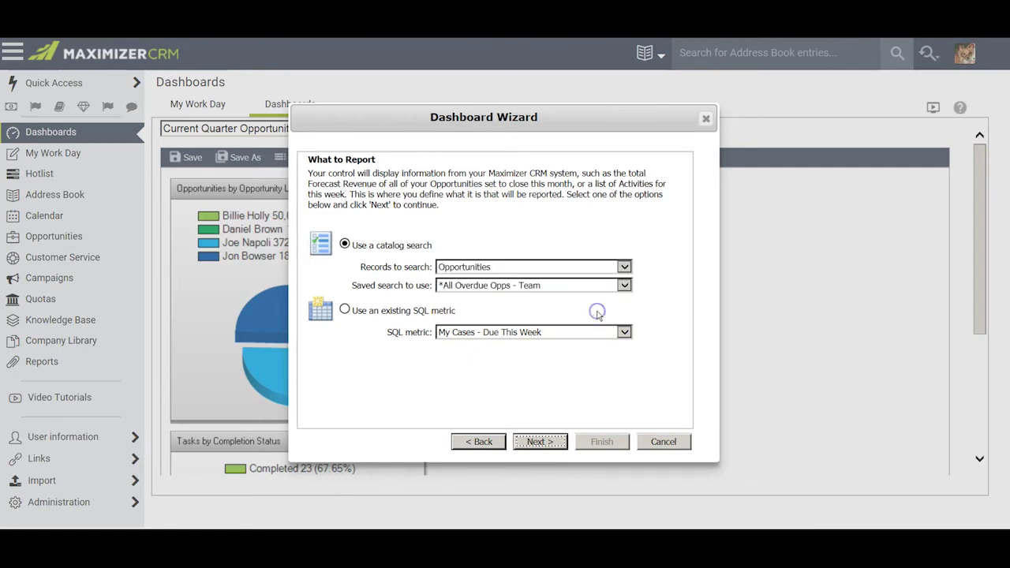
pyautogui.click(624, 285)
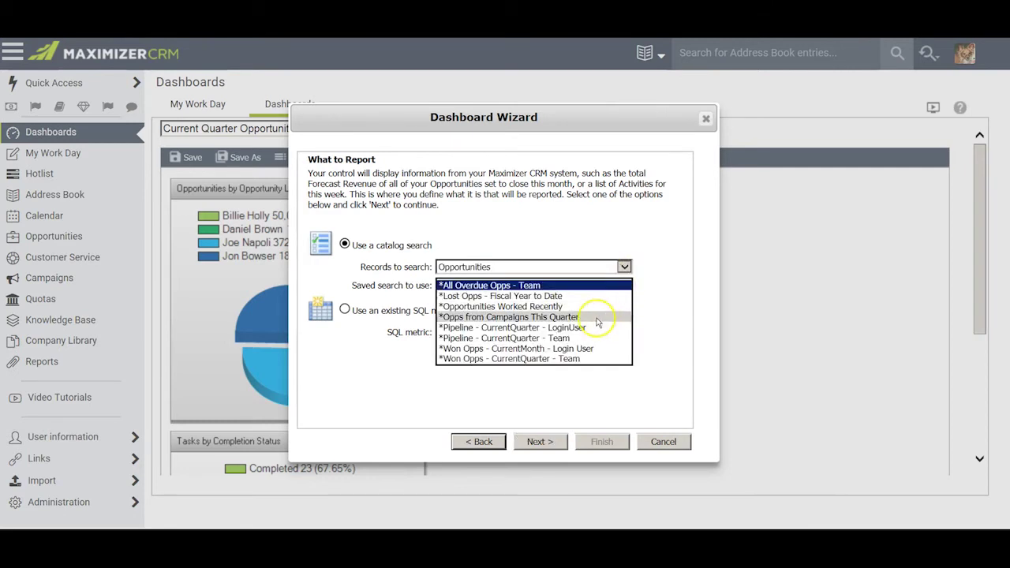
pyautogui.click(563, 341)
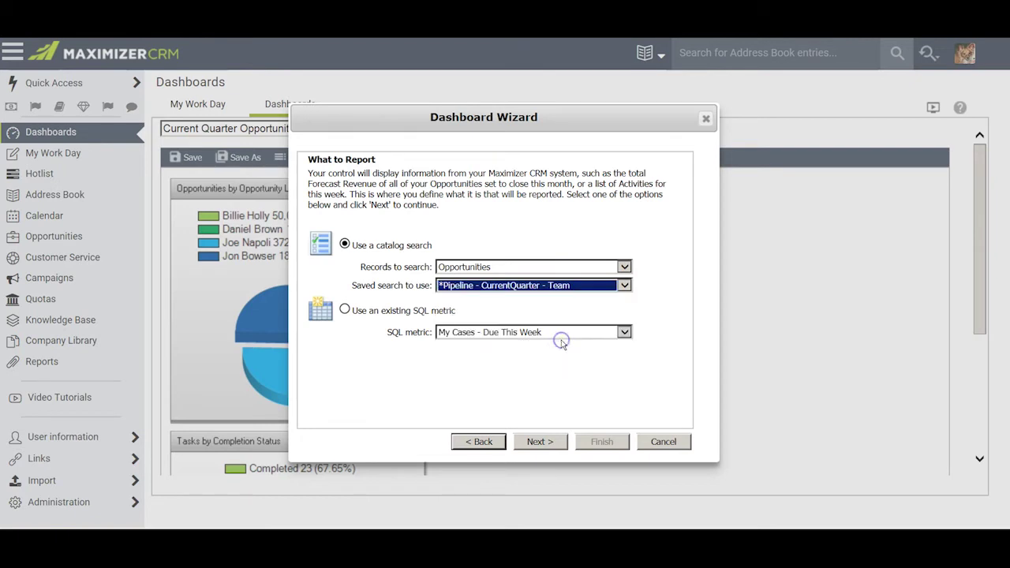
pyautogui.click(537, 442)
# Summarize the process indicator with Revenue as the primary field and Sum as the function
pyautogui.click(675, 222)
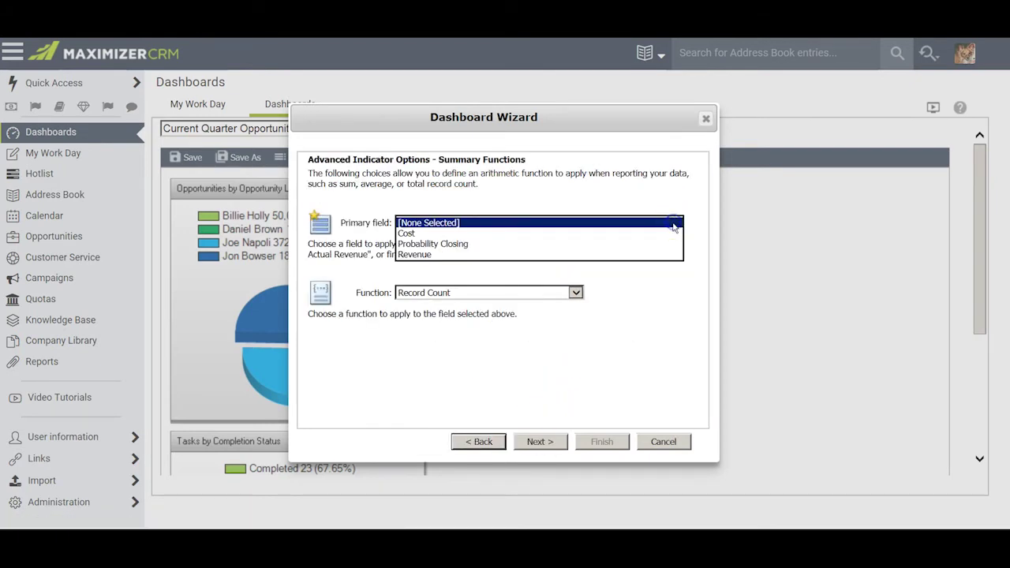
pyautogui.click(643, 254)
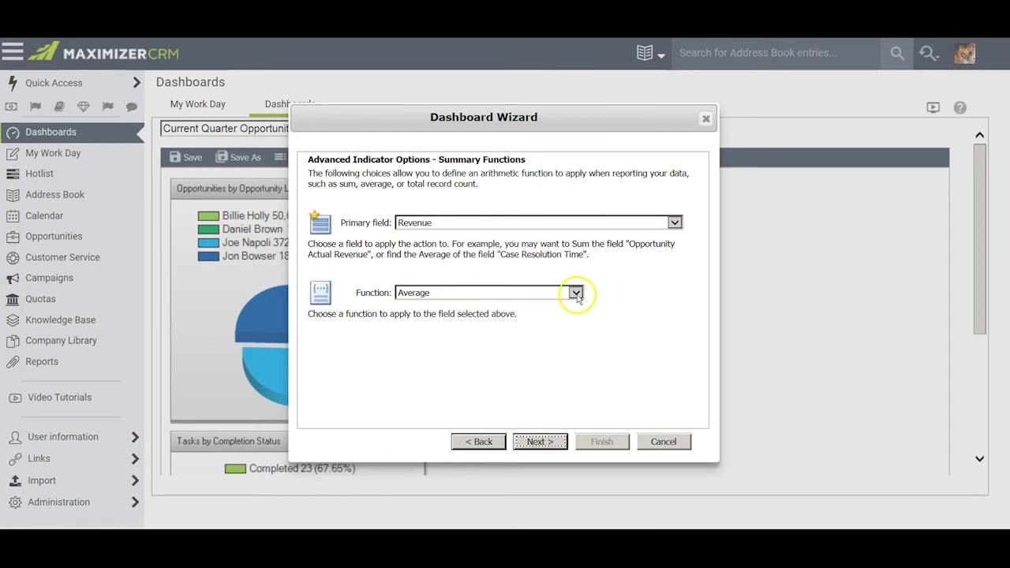
pyautogui.click(576, 292)
pyautogui.click(534, 345)
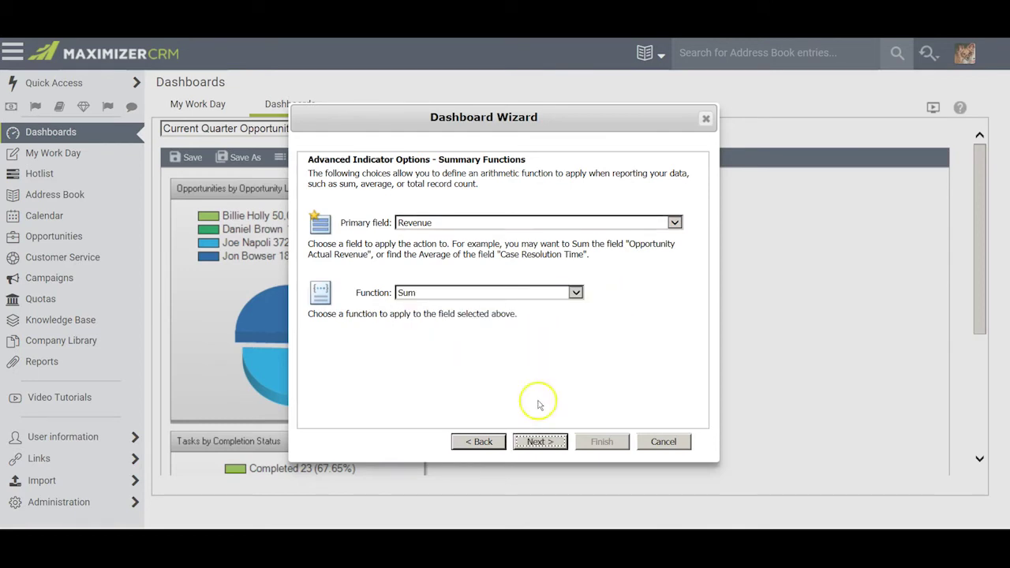
pyautogui.click(539, 442)
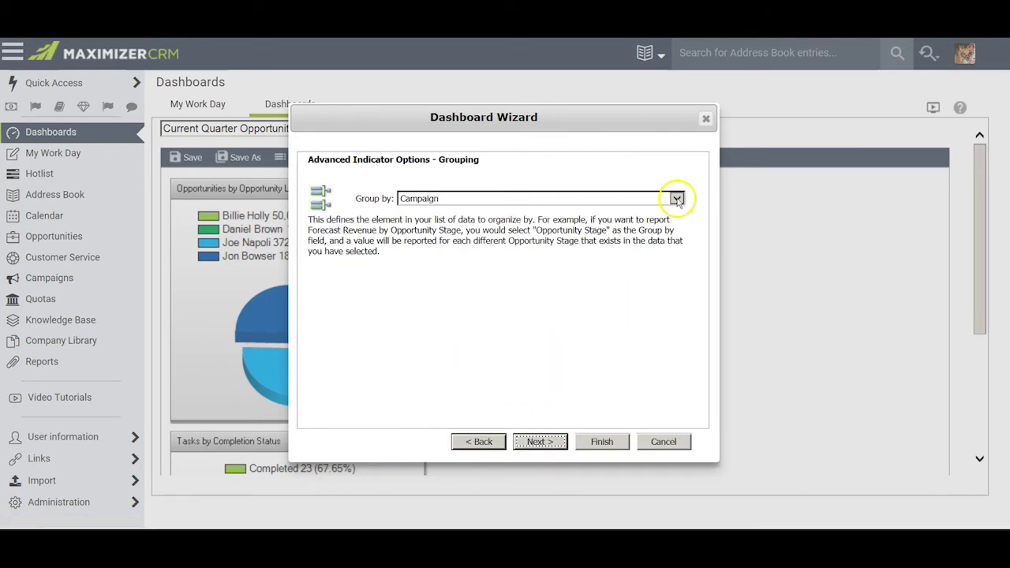
# Group the indicator's data by Process and sort it by Process in ascending order
pyautogui.click(676, 198)
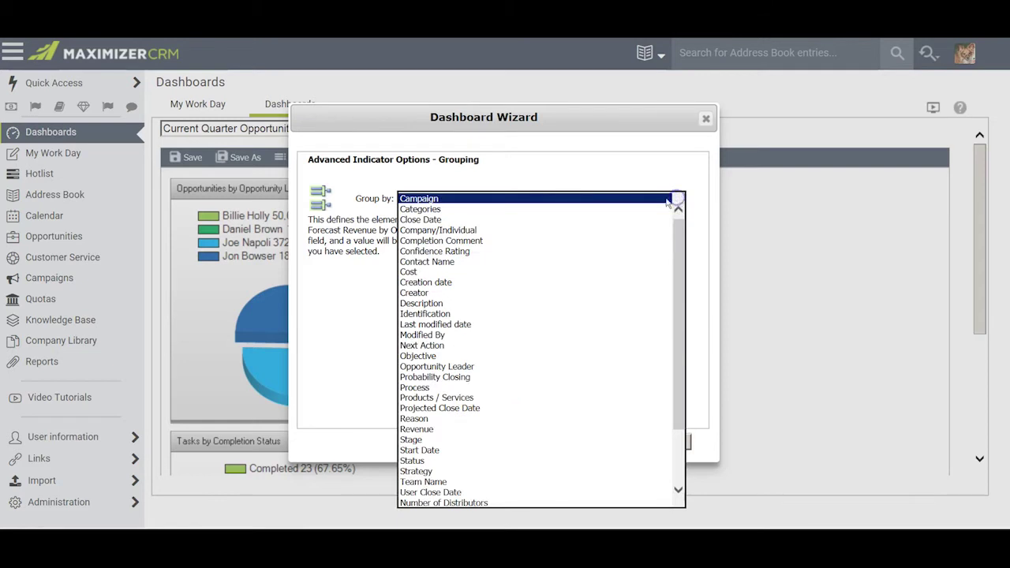
pyautogui.click(414, 387)
pyautogui.click(539, 441)
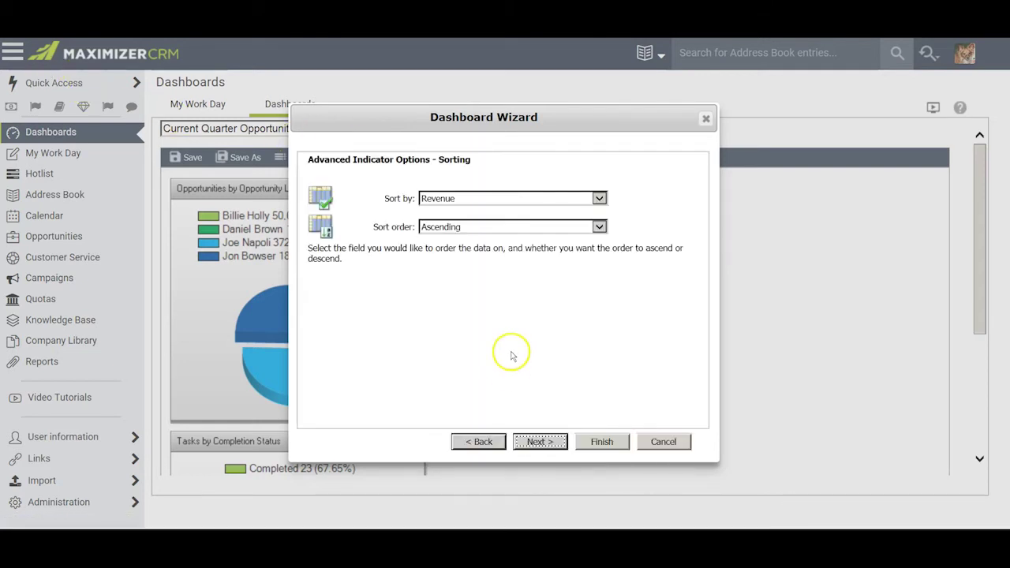
pyautogui.click(600, 198)
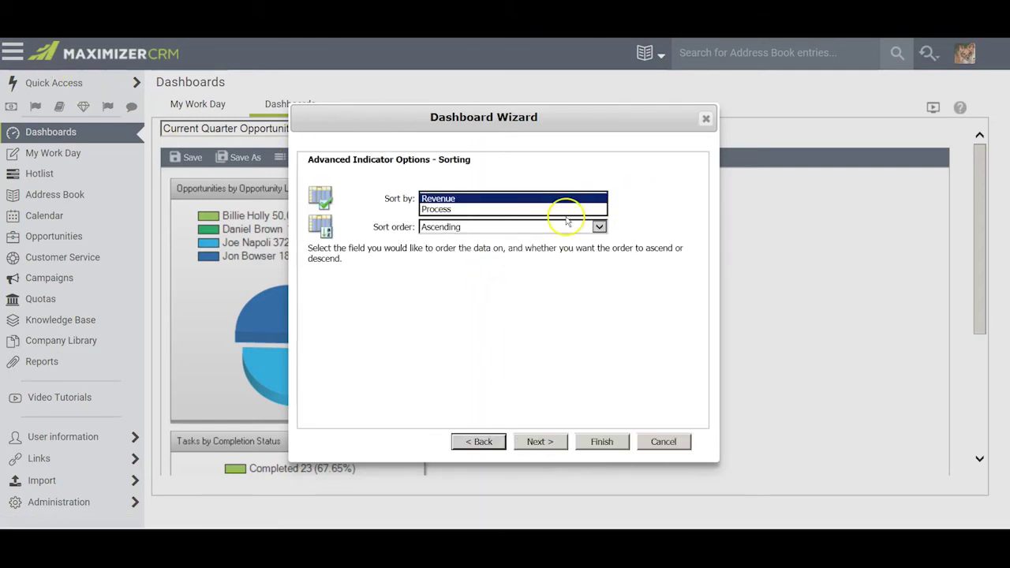
pyautogui.click(565, 211)
pyautogui.click(539, 442)
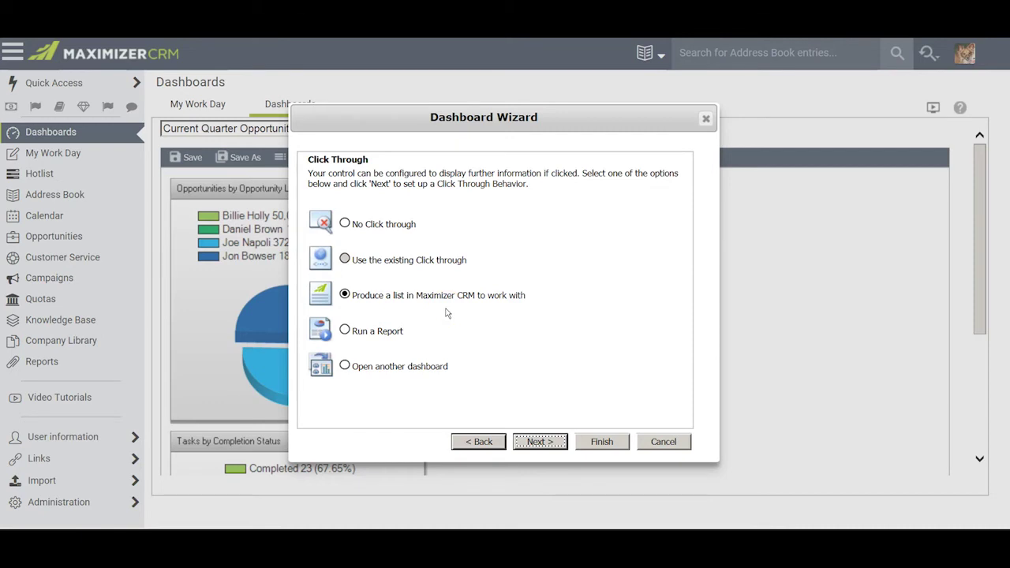
# Keep the click-through that produces a list in Maximizer CRM, and finish the process indicator to view it on the dashboard
pyautogui.click(540, 442)
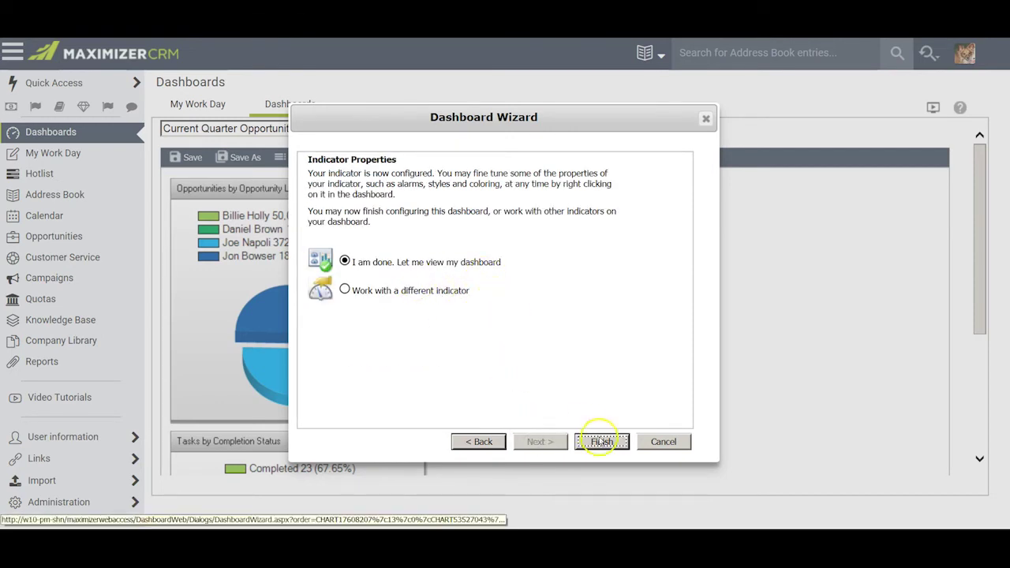
pyautogui.click(603, 442)
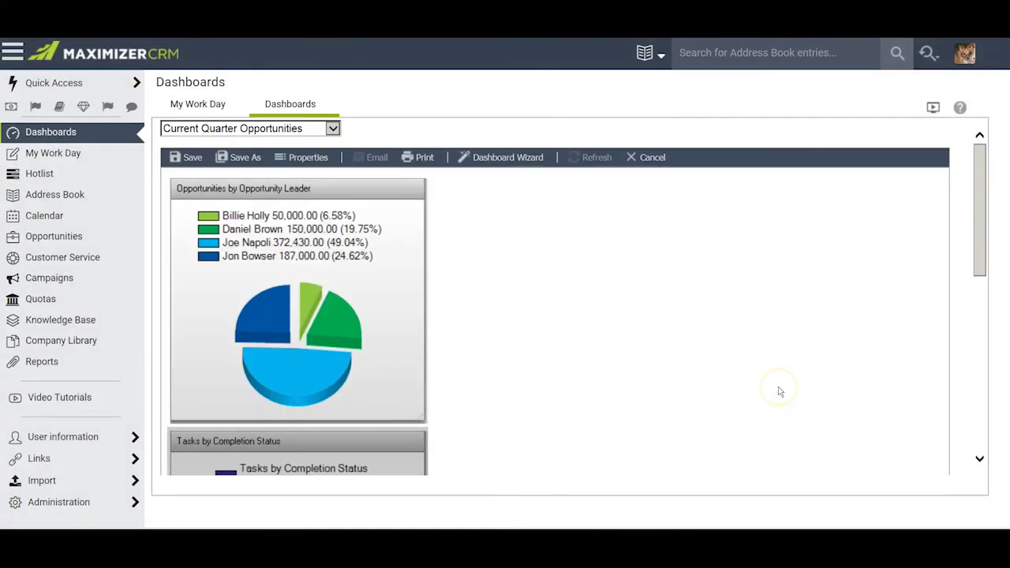
pyautogui.moveTo(974, 228); pyautogui.dragTo(974, 409)
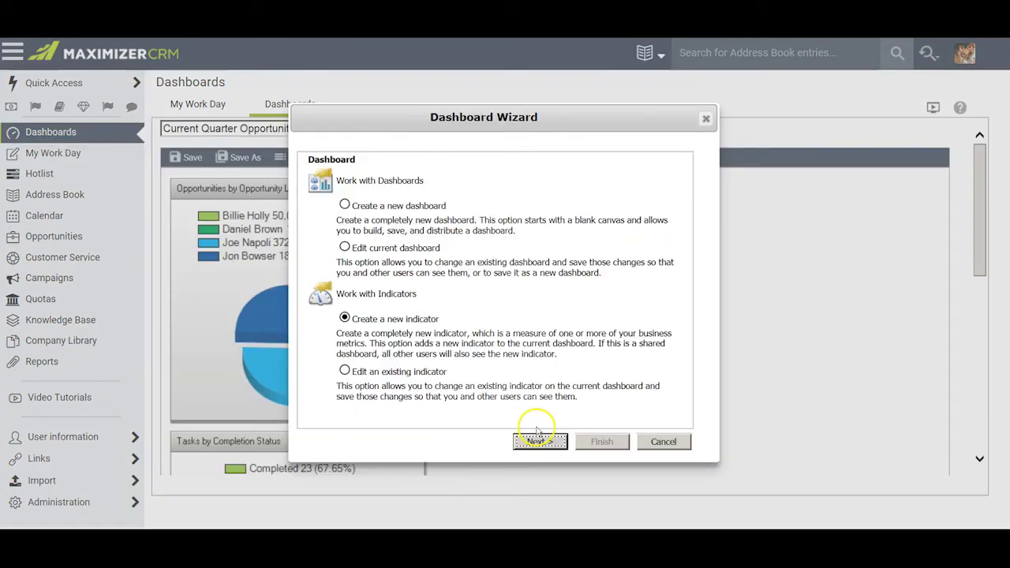
# Create a new indicator named "Total Projected Sales by Quarter" with the plain numeric display (5000.00) as its control type
pyautogui.click(540, 442)
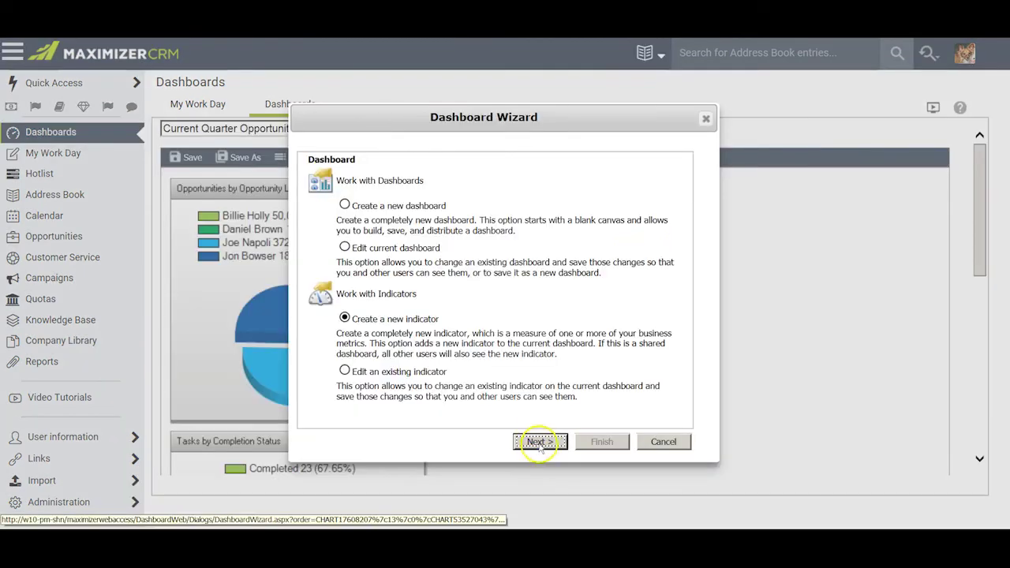
pyautogui.write('Total Projected Sales by Quarter')
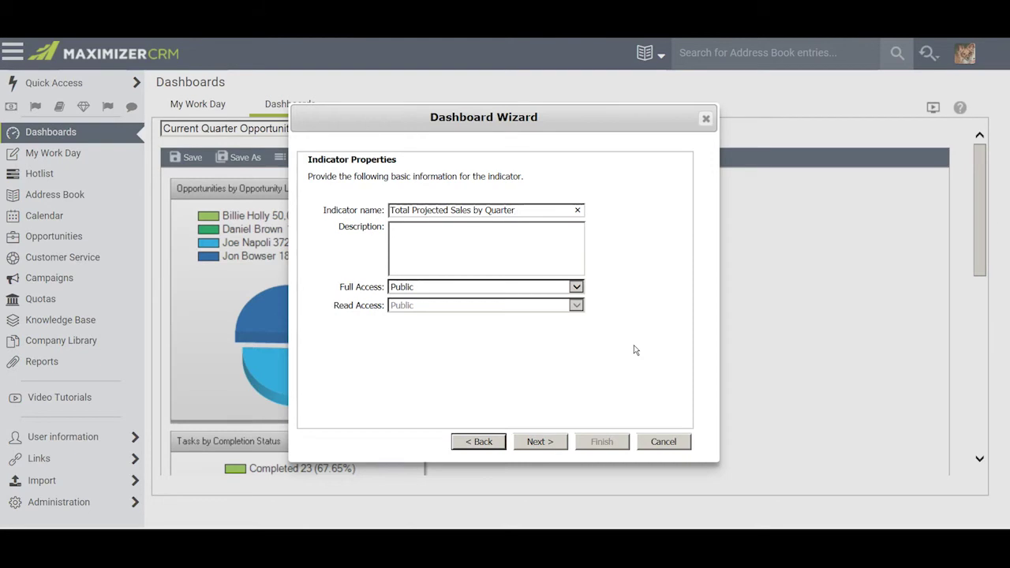
pyautogui.click(540, 442)
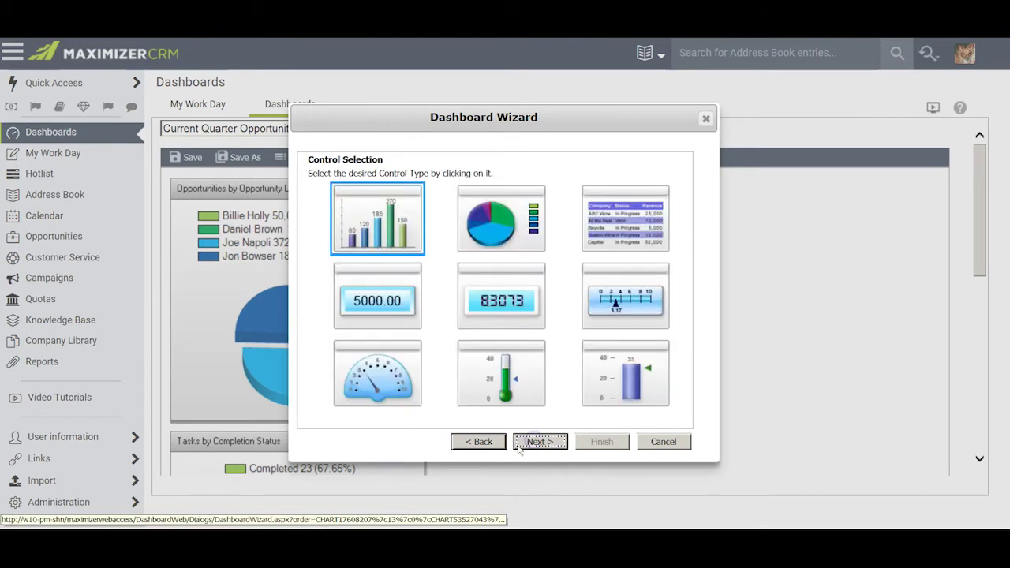
pyautogui.click(374, 303)
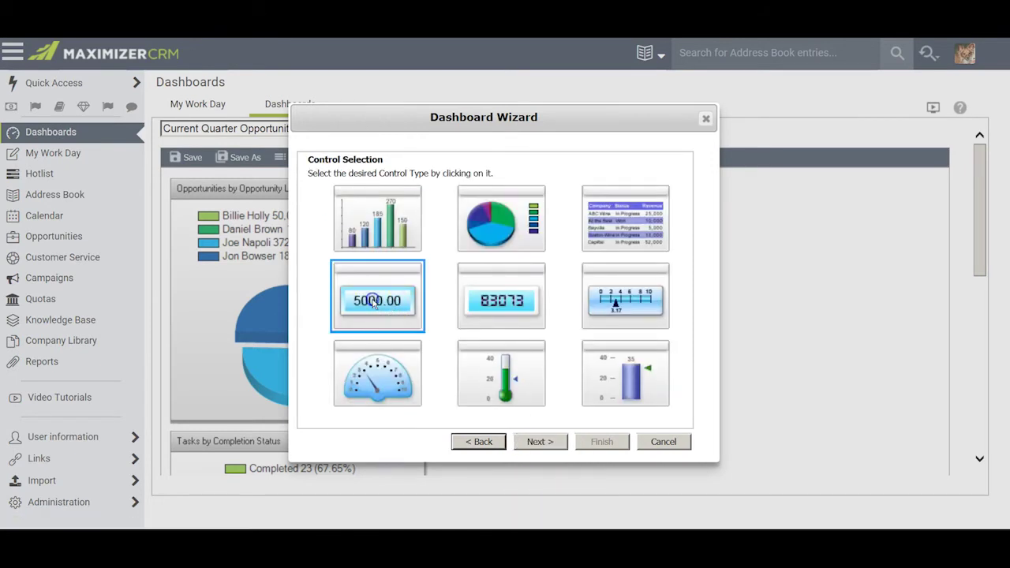
pyautogui.click(538, 442)
# Report Opportunities from the saved search "*Pipeline - CurrentQuarter - Team" in the projected sales indicator
pyautogui.click(623, 267)
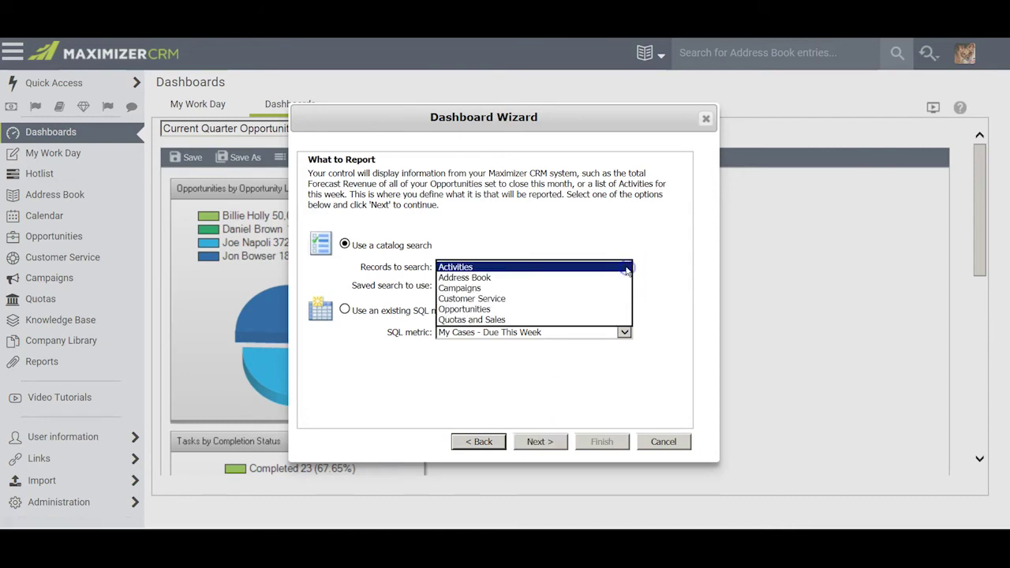
pyautogui.click(583, 312)
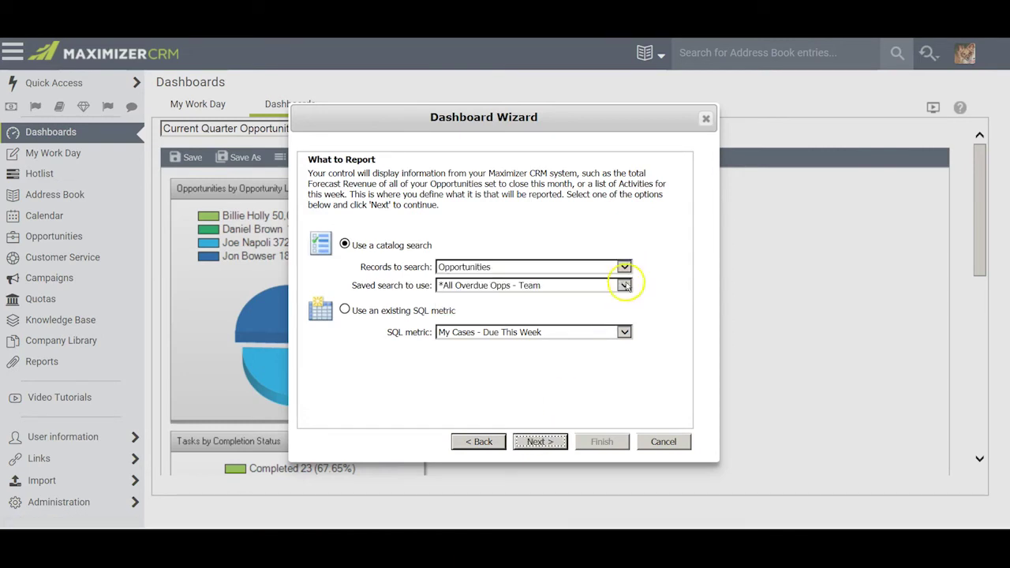
pyautogui.click(623, 285)
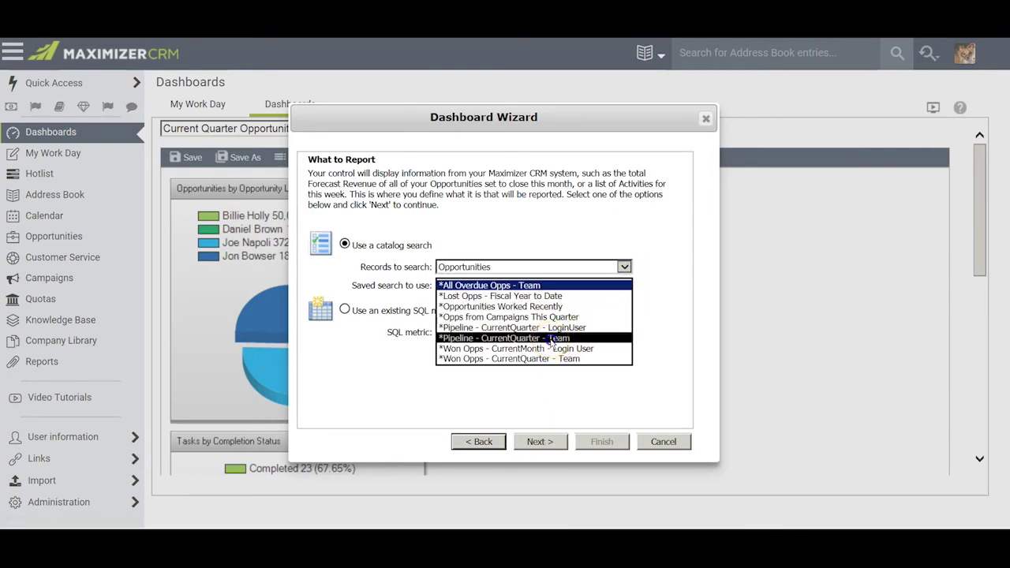
pyautogui.click(536, 442)
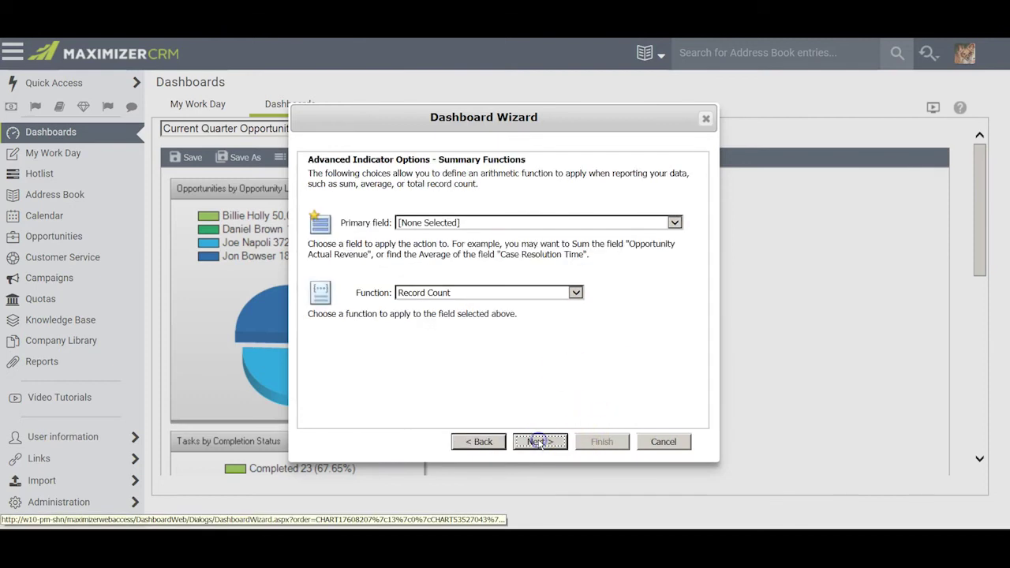
# Set the projected sales indicator's primary field to Revenue with the Sum function and continue to the click-through options
pyautogui.click(675, 223)
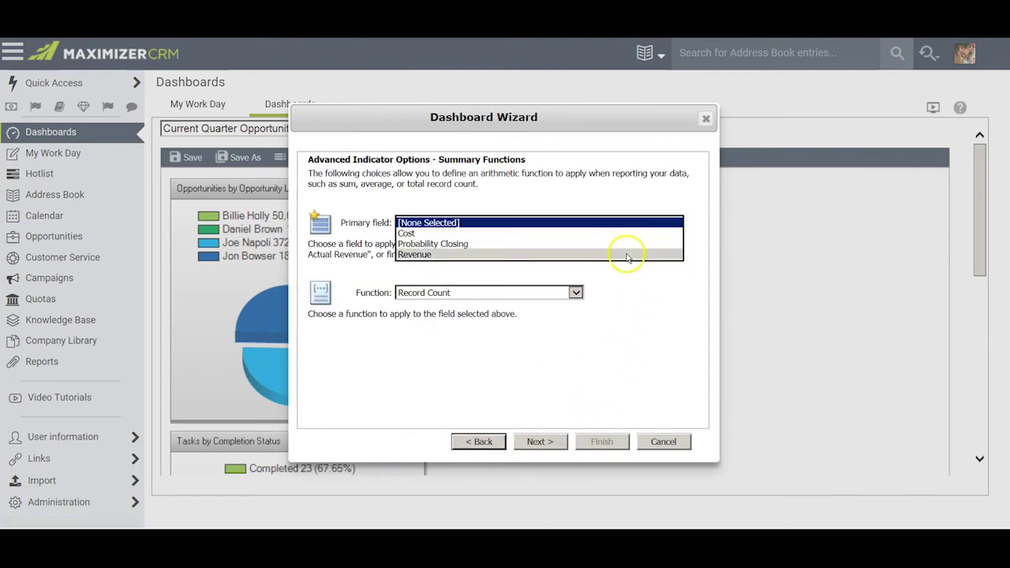
pyautogui.click(626, 252)
pyautogui.click(576, 293)
pyautogui.click(537, 343)
pyautogui.press('Return')
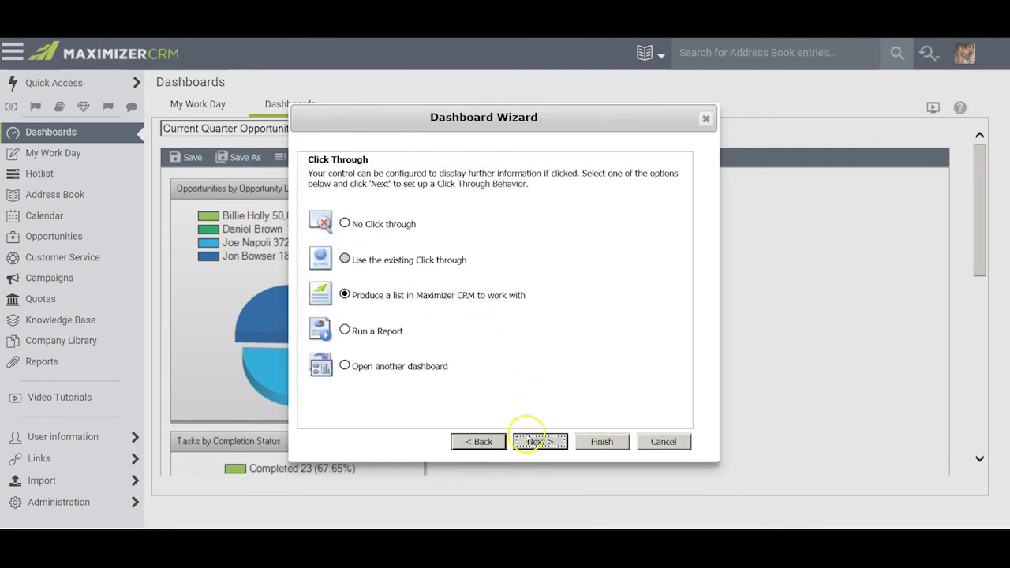
# Keep the Maximizer CRM list as the click-through, finish the projected sales indicator, and view it on the dashboard
pyautogui.click(539, 443)
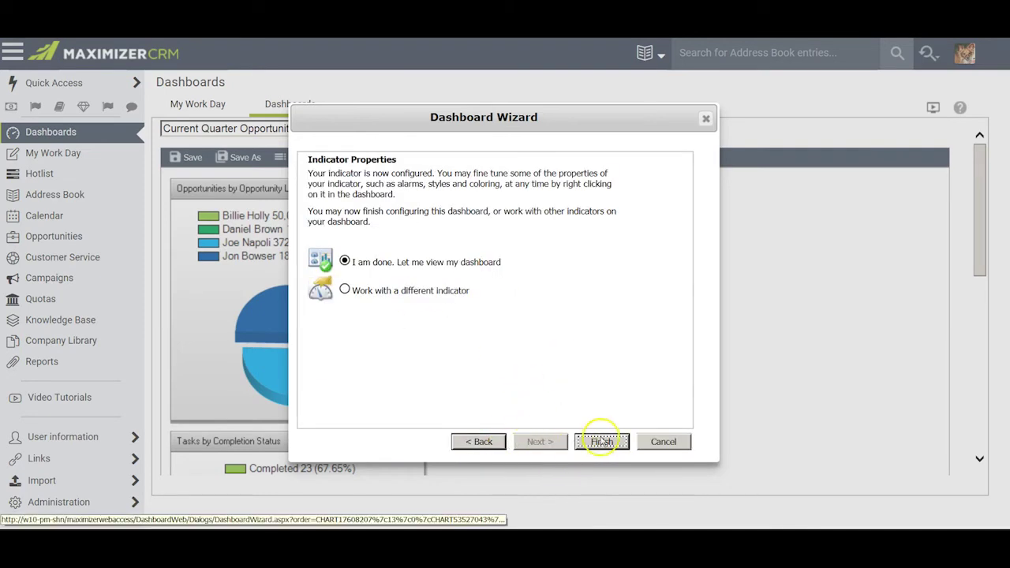
pyautogui.click(601, 443)
pyautogui.moveTo(976, 223); pyautogui.dragTo(952, 433)
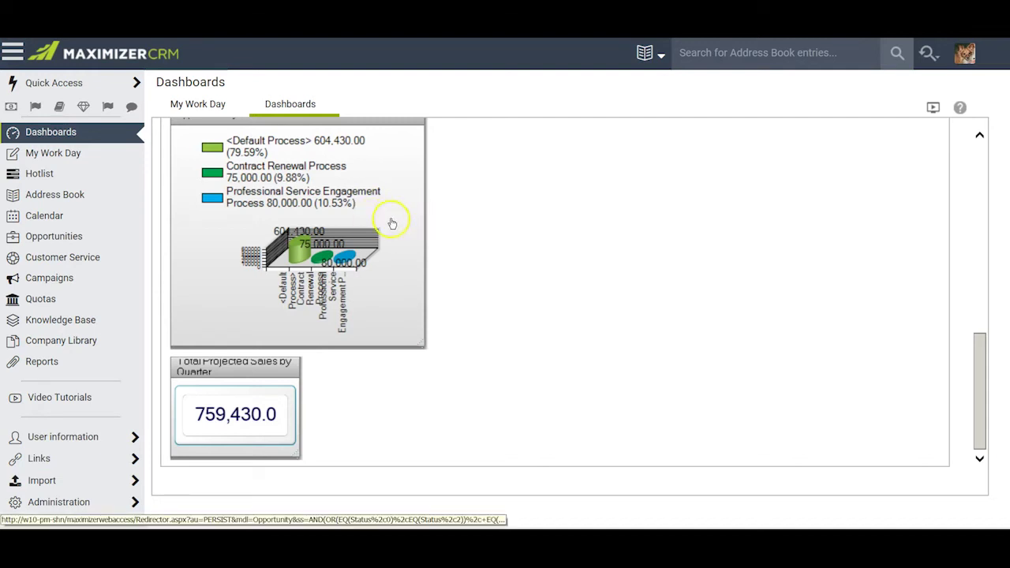
# Display the Opportunities by Process bar chart horizontally, keep its Gradient metric style, and enlarge the indicator on the dashboard
pyautogui.moveTo(987, 394); pyautogui.dragTo(976, 383)
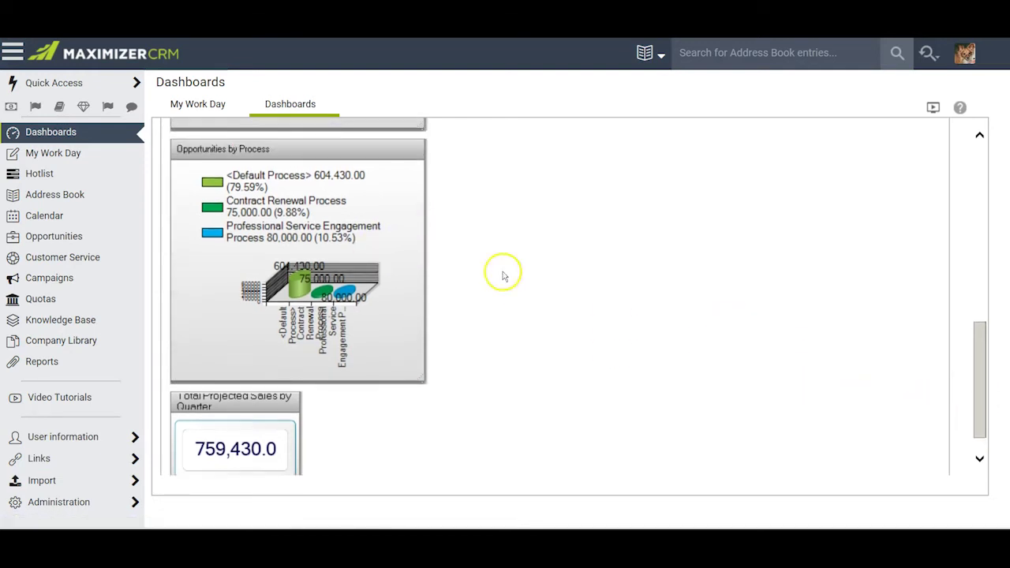
pyautogui.click(399, 218)
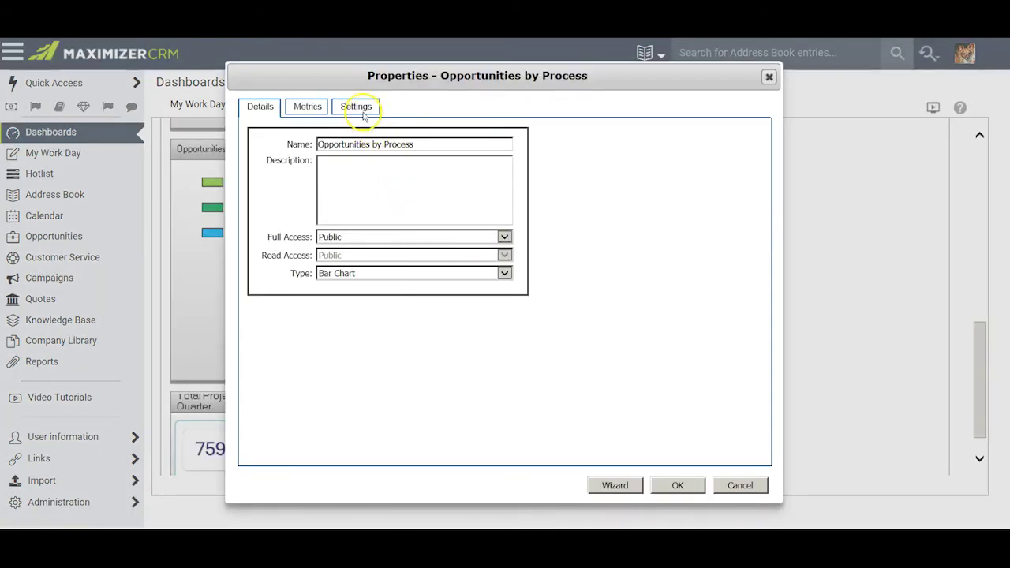
pyautogui.click(357, 106)
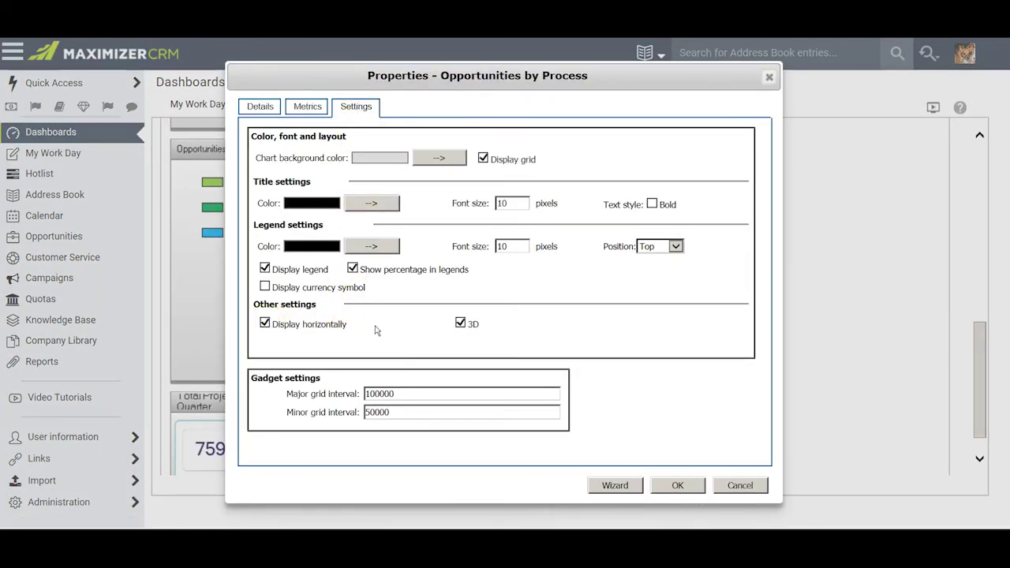
pyautogui.click(307, 106)
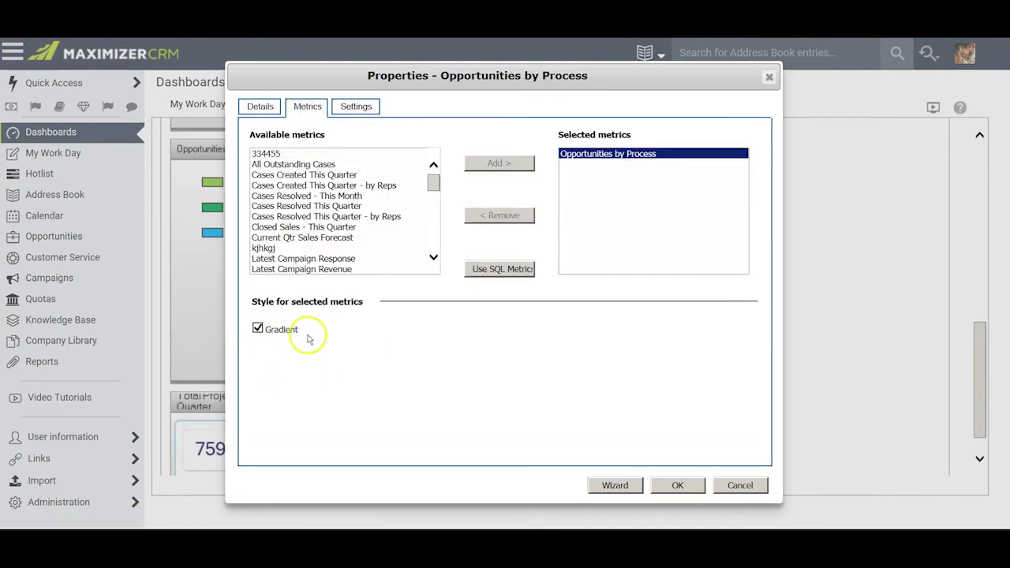
pyautogui.click(680, 485)
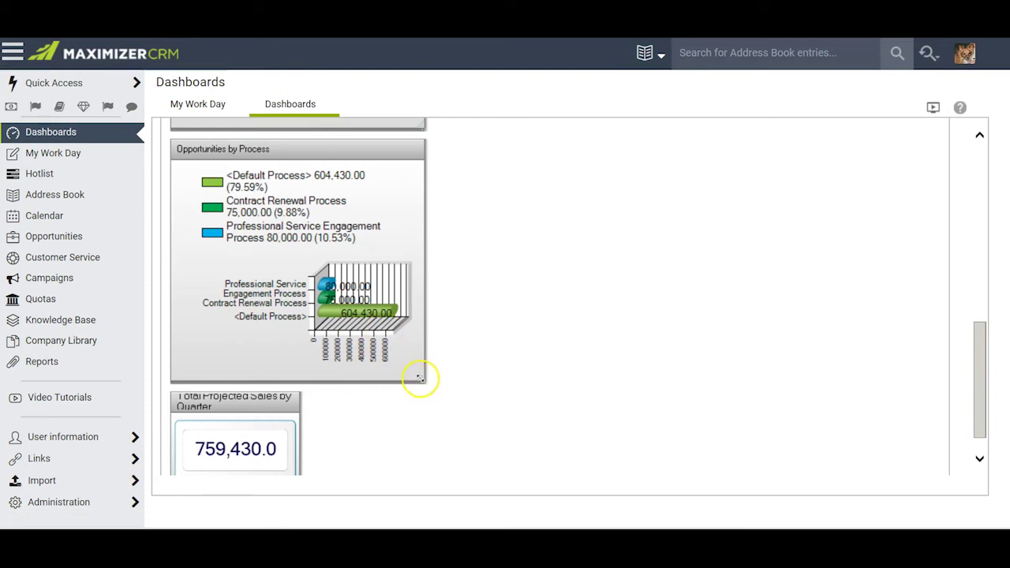
pyautogui.moveTo(421, 378); pyautogui.dragTo(472, 433)
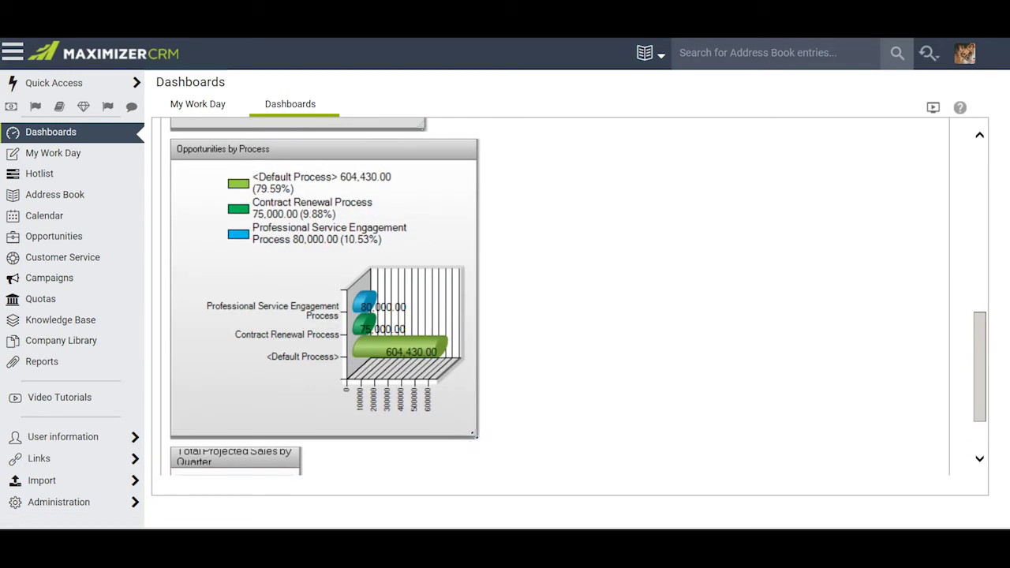
# Display the currency symbol on the Total Projected Sales by Quarter gauge with 2 decimals and Medium text, and widen the indicator to fit
pyautogui.scroll(-1, 620, 402)
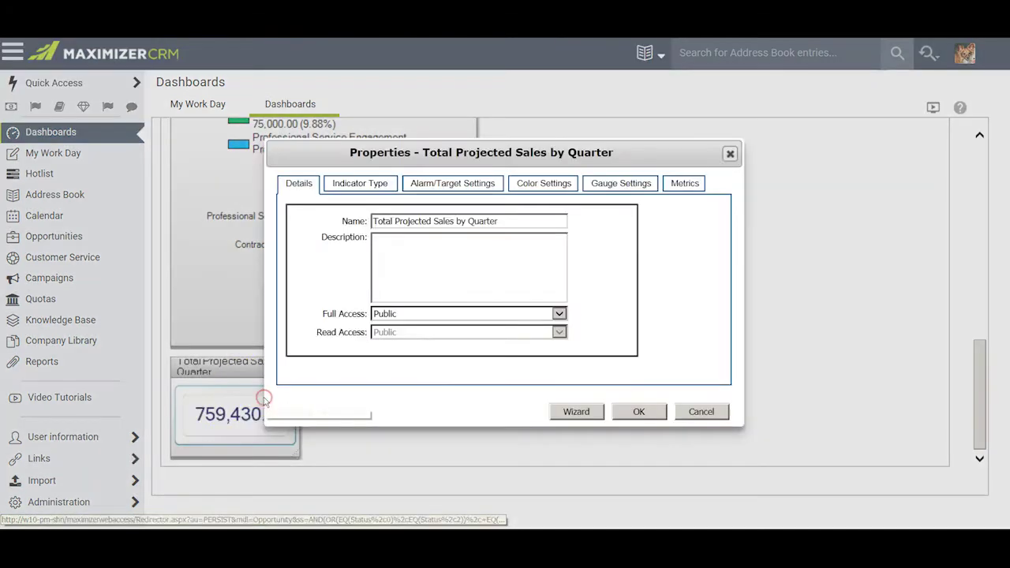
pyautogui.doubleClick(265, 404)
pyautogui.click(344, 184)
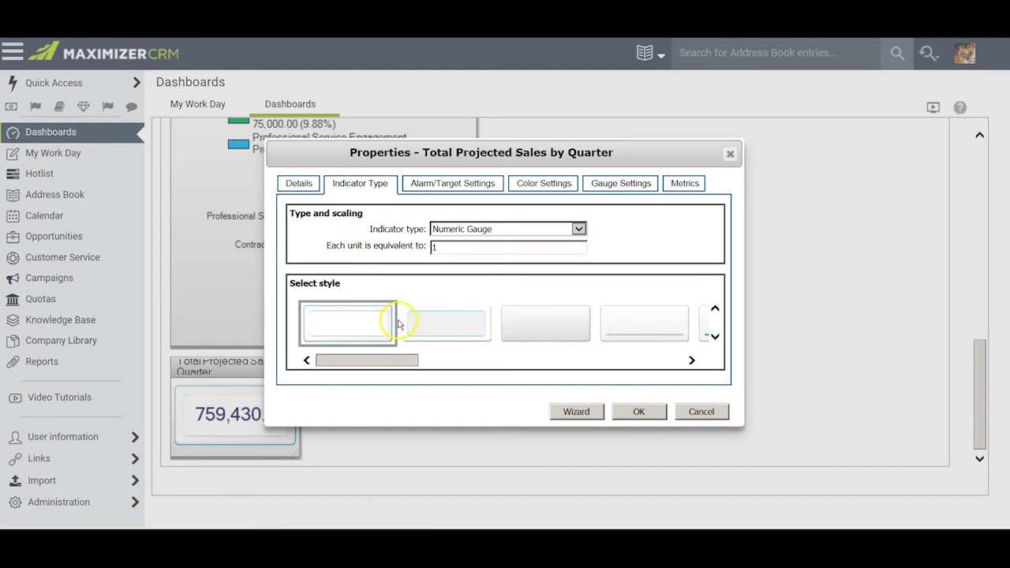
pyautogui.moveTo(389, 364); pyautogui.dragTo(483, 360)
pyautogui.click(485, 332)
pyautogui.click(613, 183)
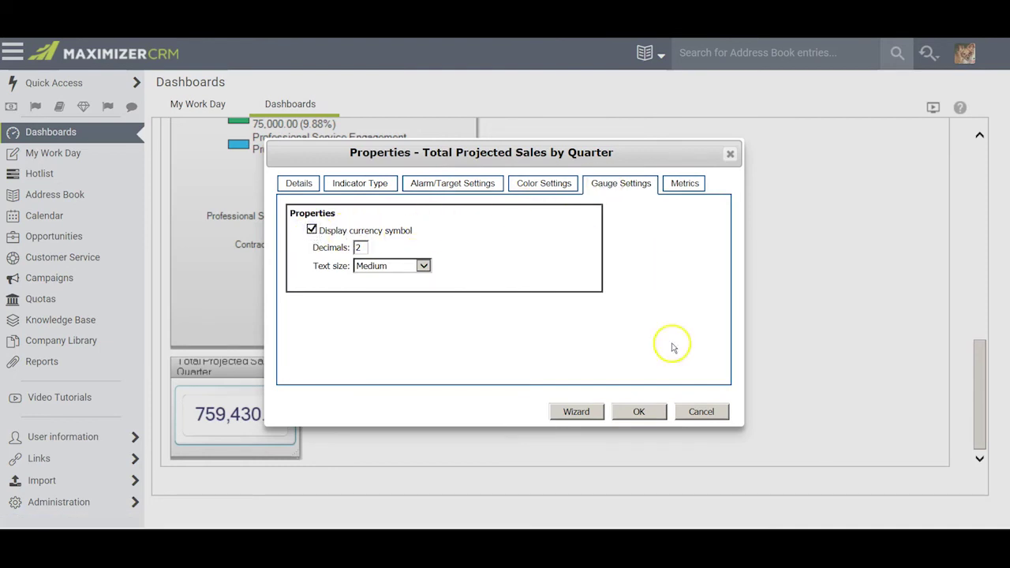
pyautogui.click(640, 412)
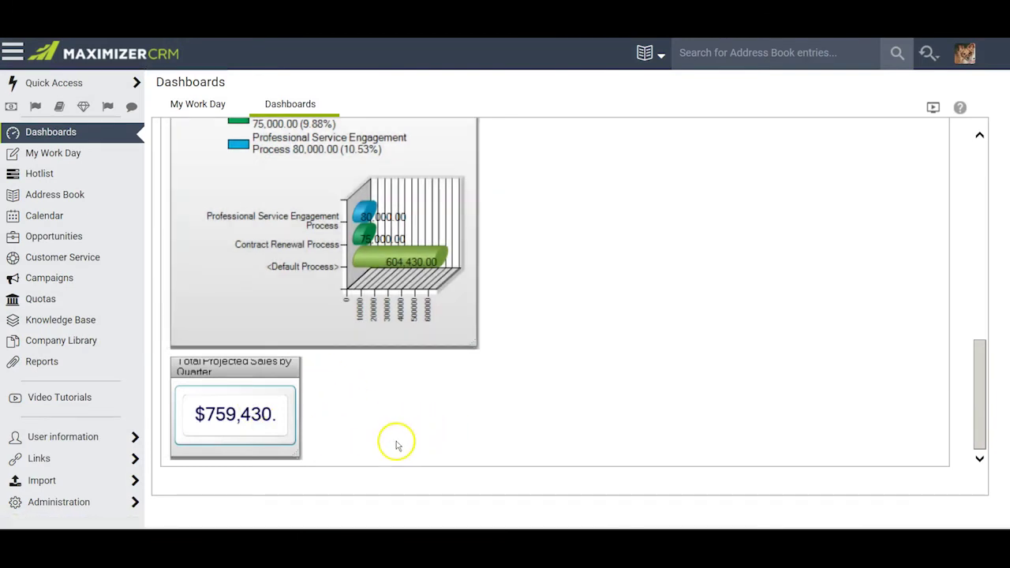
pyautogui.moveTo(297, 455); pyautogui.dragTo(352, 466)
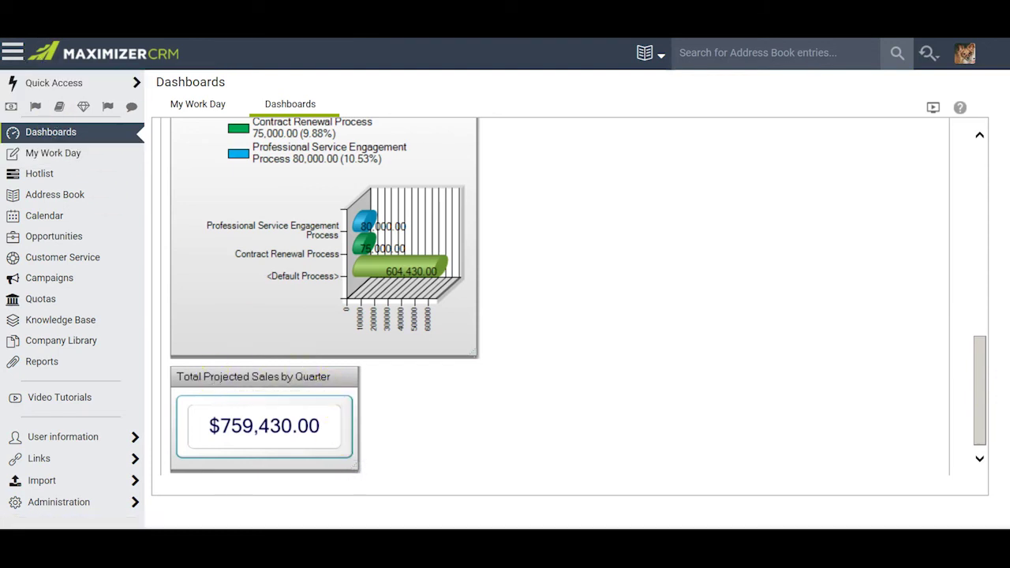
# Move the Tasks by Completion Status indicator beside the Opportunities by Opportunity Leader chart
pyautogui.scroll(-1, 802, 266)
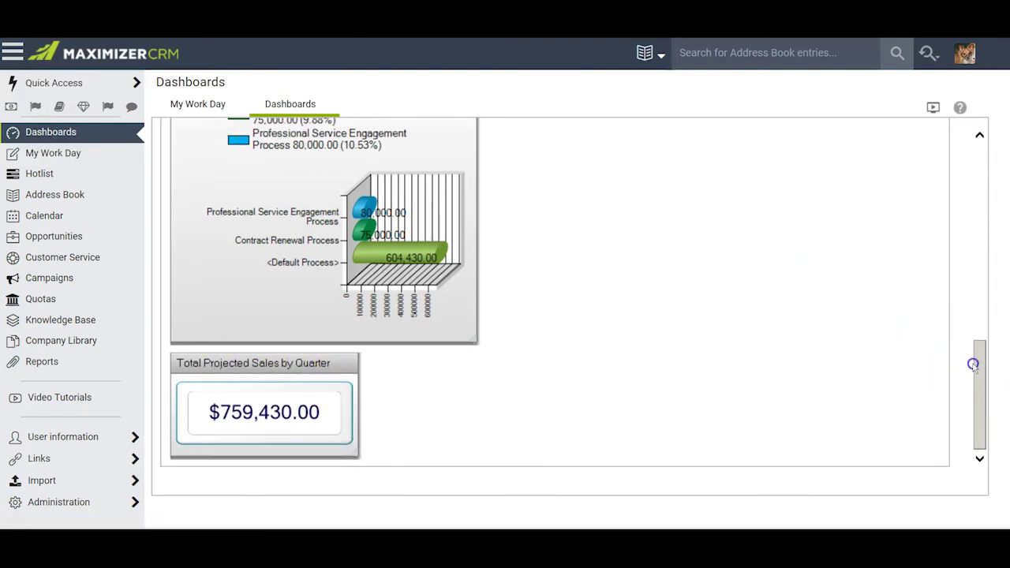
pyautogui.moveTo(973, 355); pyautogui.dragTo(853, 250)
pyautogui.moveTo(365, 291); pyautogui.dragTo(694, 131)
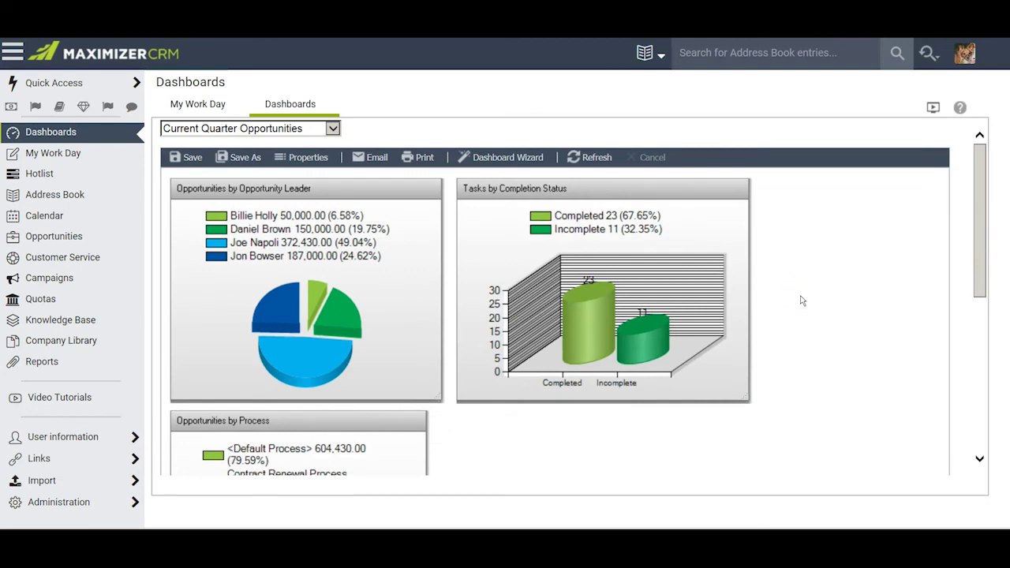
# Set the Tasks by Completion Status bar chart to display horizontally without a legend
pyautogui.doubleClick(705, 235)
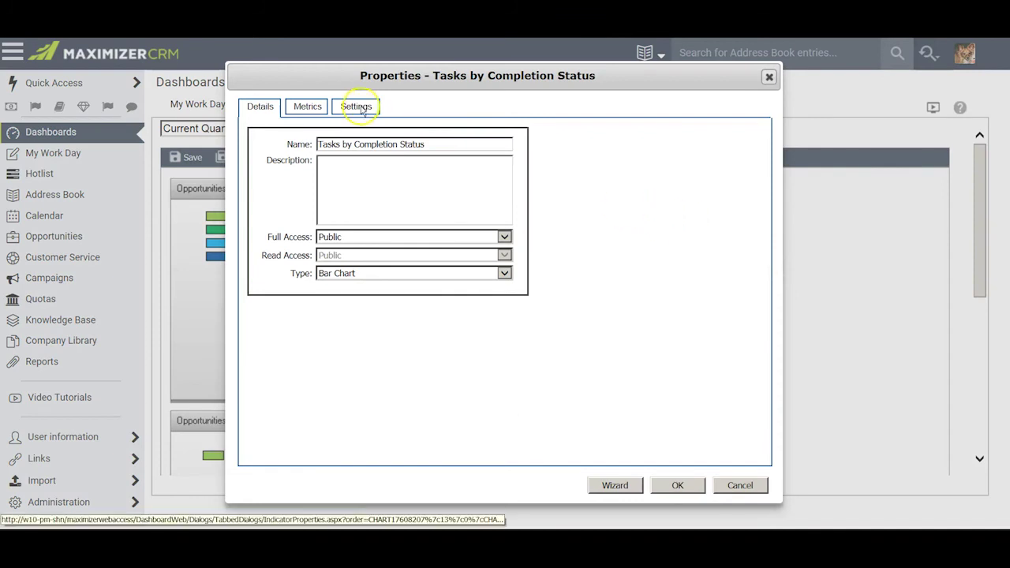
pyautogui.click(356, 106)
pyautogui.click(265, 324)
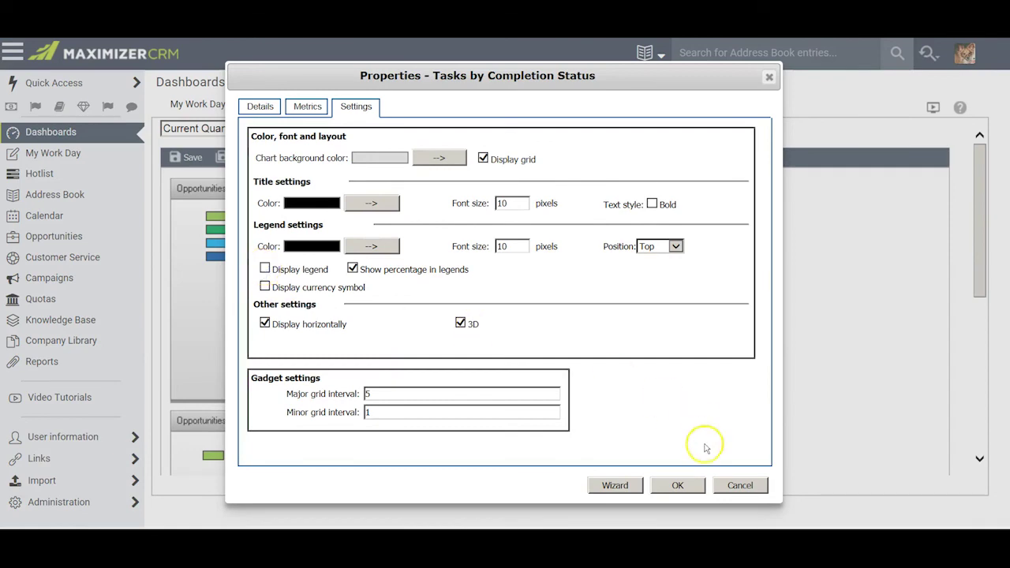
pyautogui.click(677, 485)
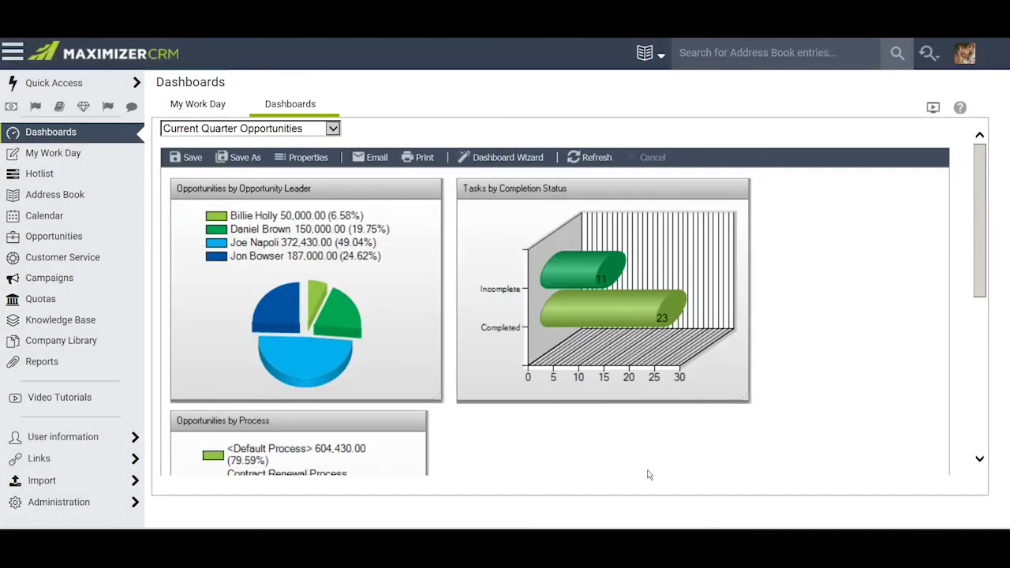
# Hide the legend of the Opportunities by Process bar chart
pyautogui.scroll(-5, 649, 474)
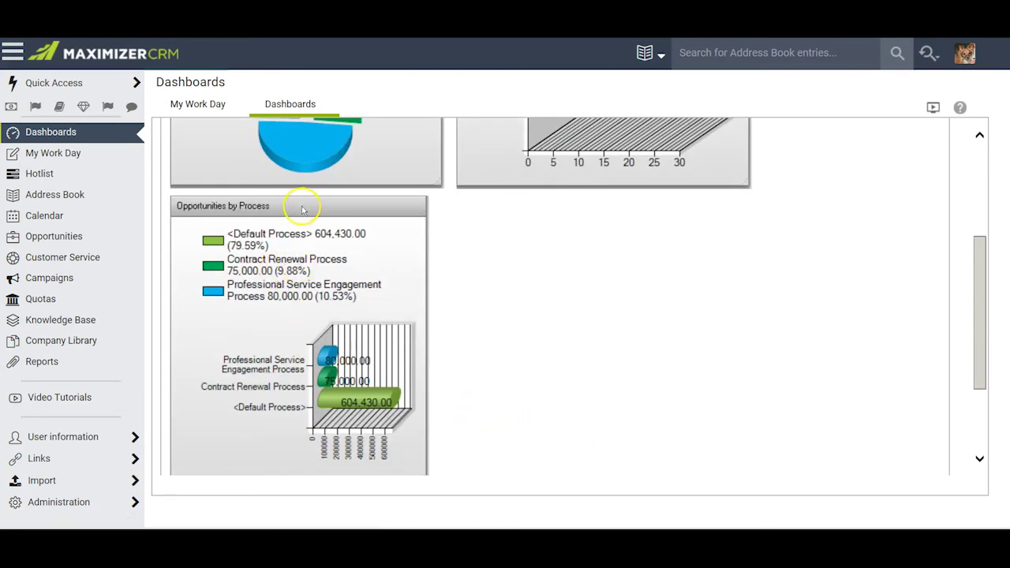
pyautogui.click(391, 255)
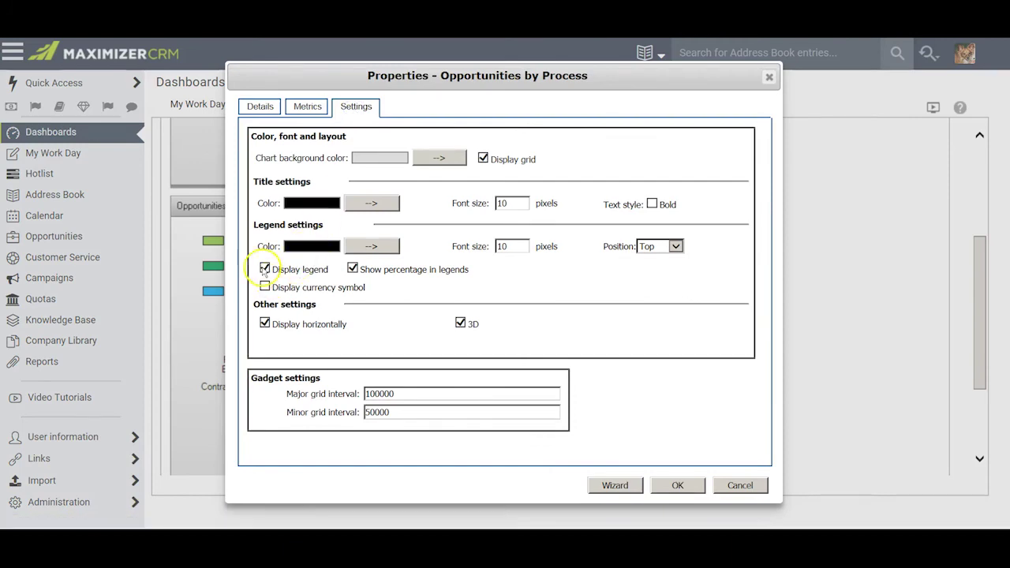
pyautogui.click(263, 269)
pyautogui.click(676, 486)
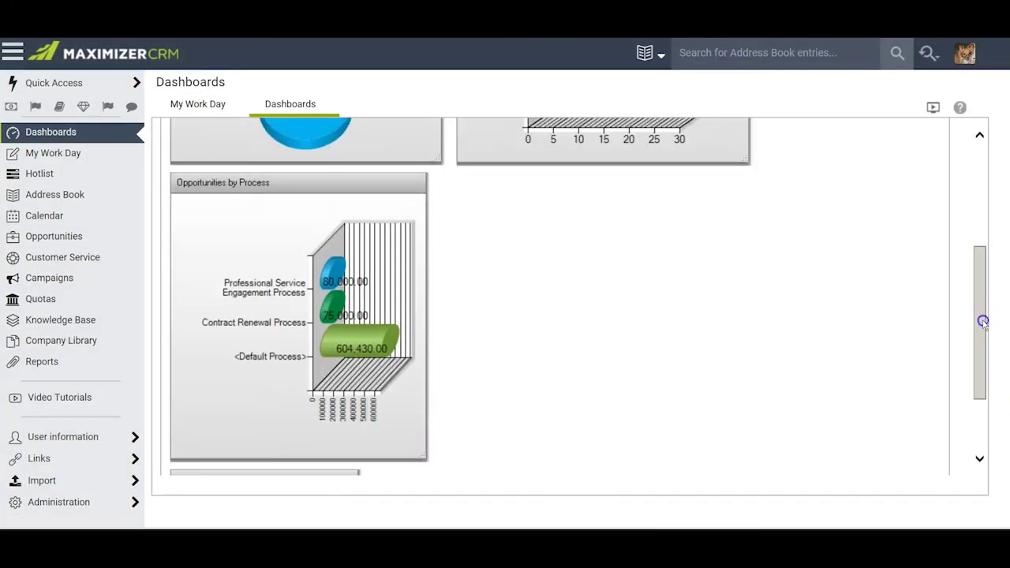
# Start the Dashboard Wizard and save the changed dashboard properties and layout
pyautogui.moveTo(981, 322); pyautogui.dragTo(991, 215)
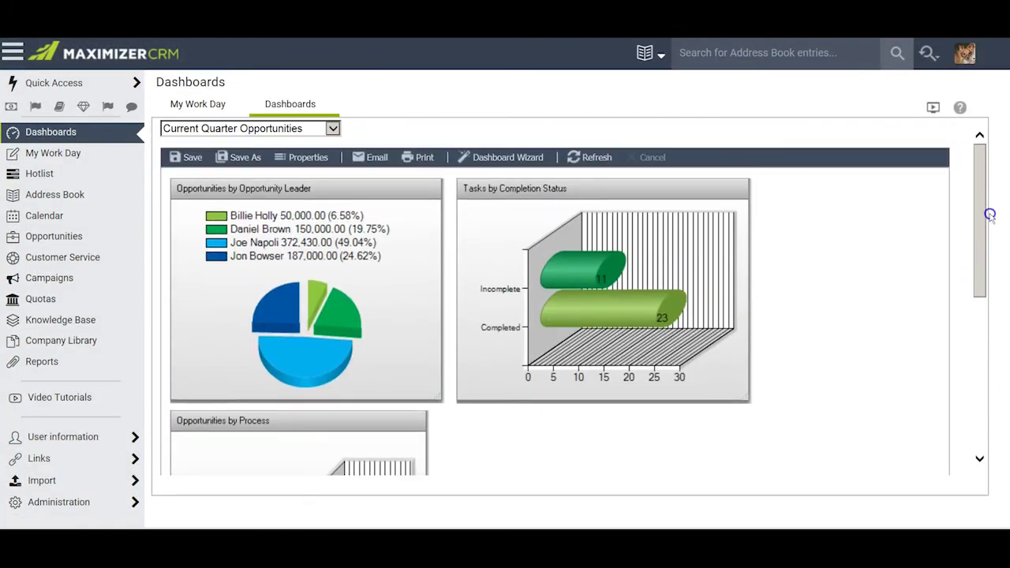
pyautogui.click(510, 159)
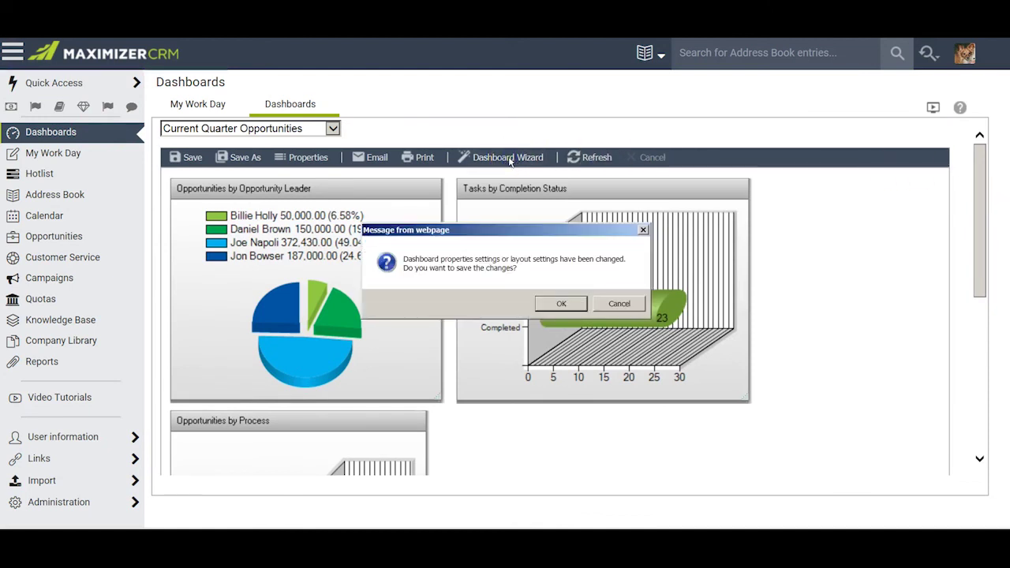
pyautogui.click(560, 303)
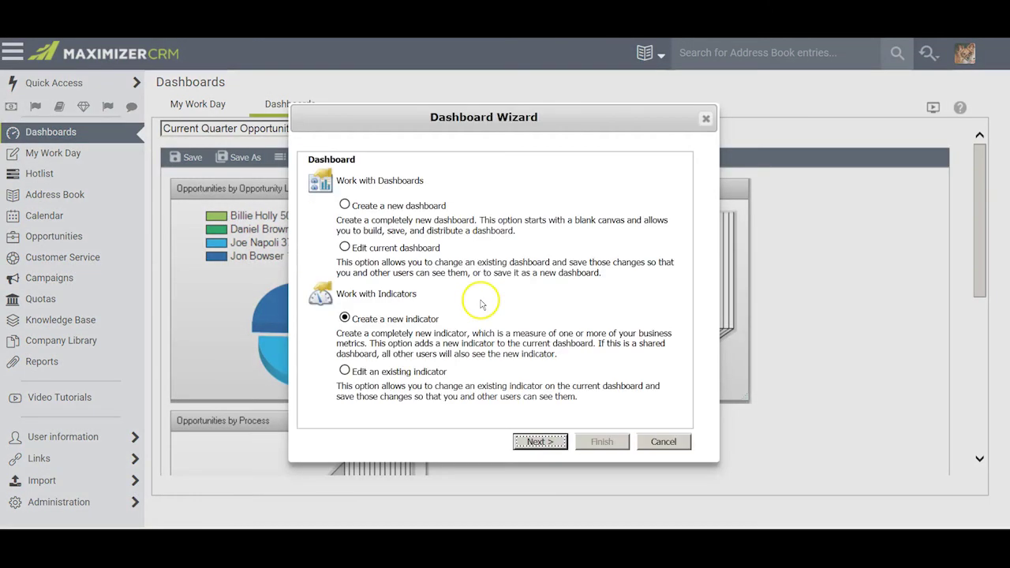
# Choose to edit an existing indicator, examine which indicators are available for editing, and leave the wizard
pyautogui.click(344, 371)
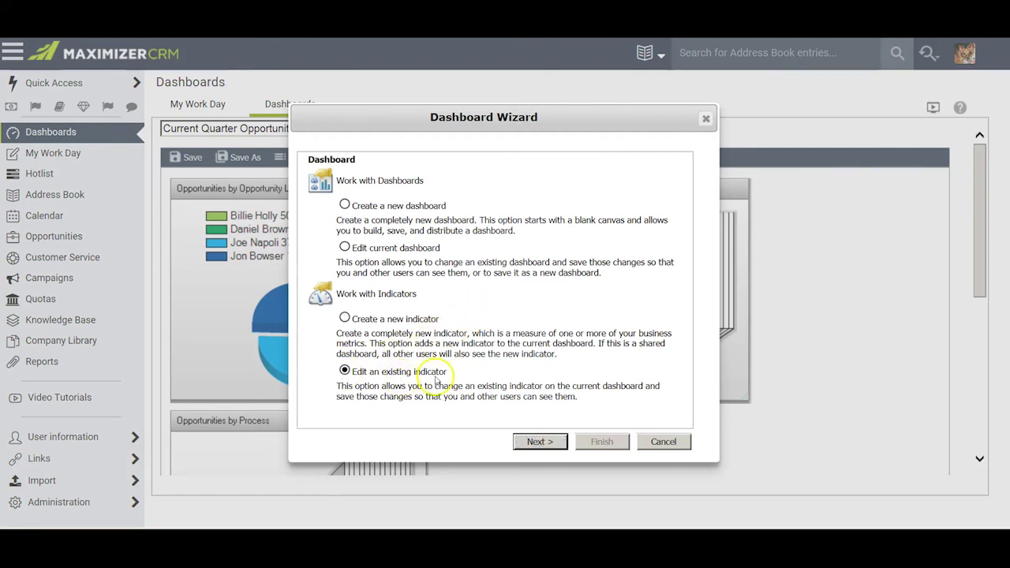
pyautogui.click(541, 442)
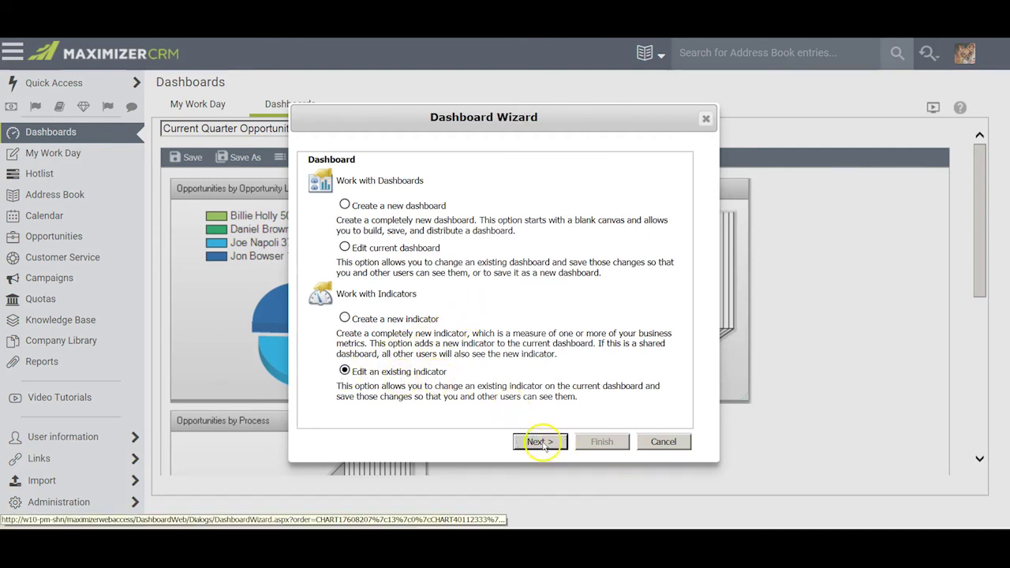
pyautogui.click(577, 210)
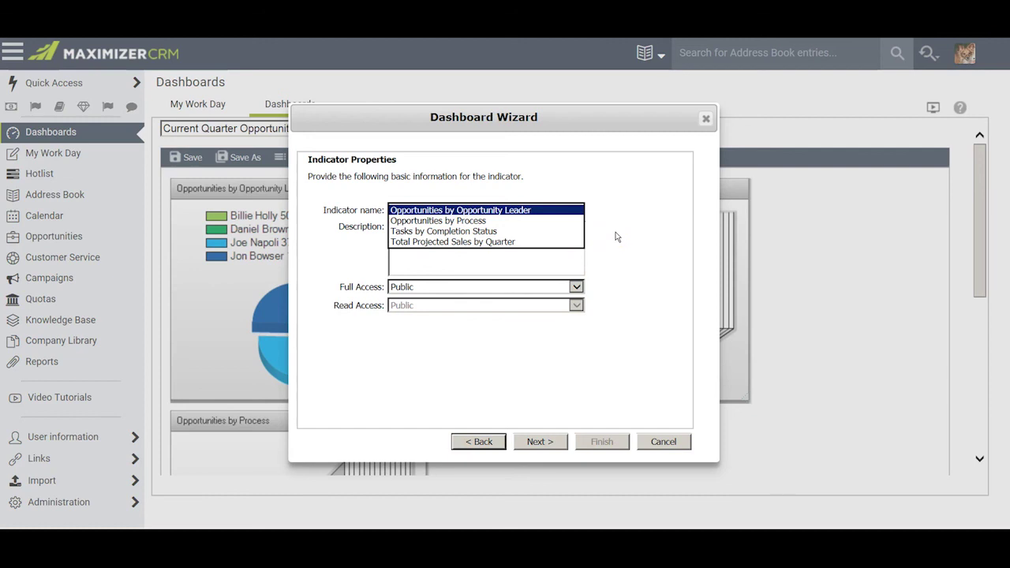
pyautogui.click(892, 316)
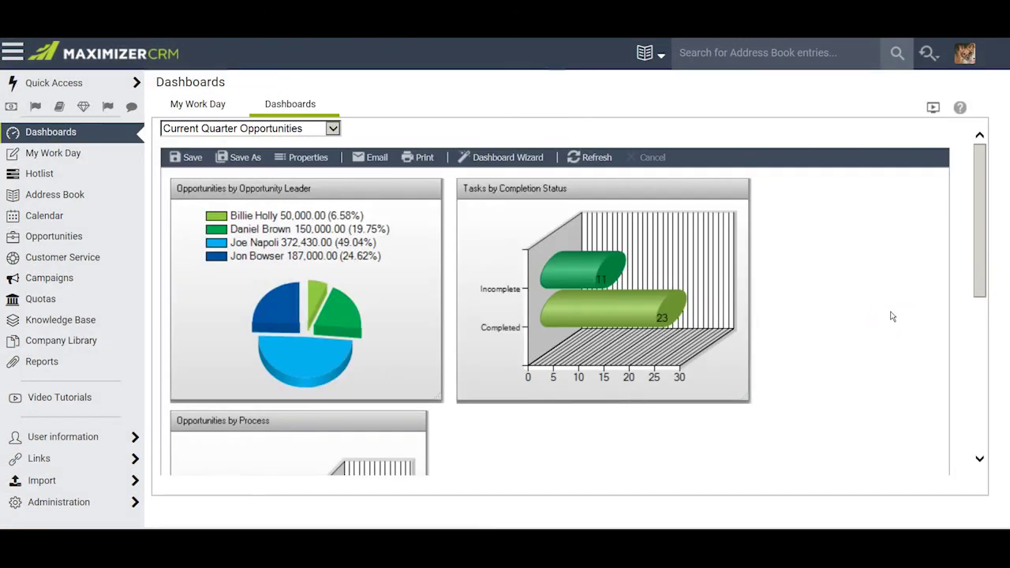